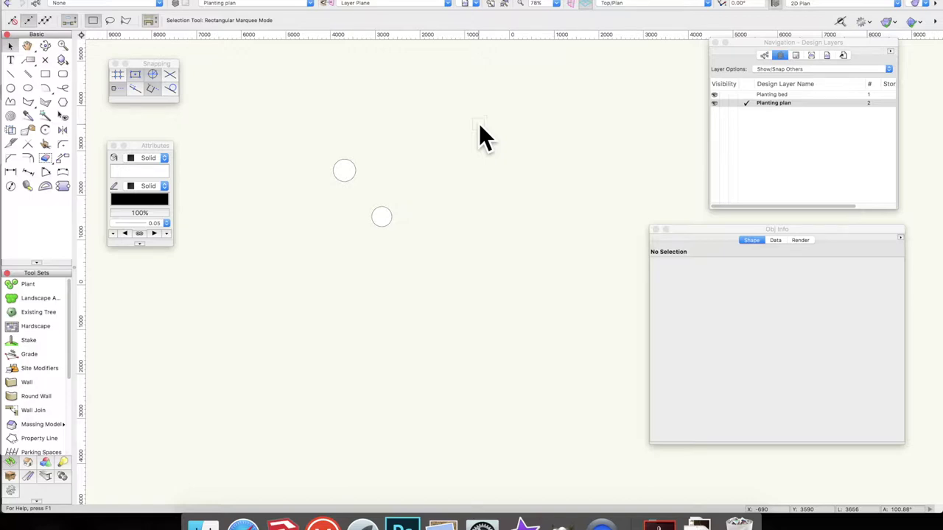
Step: Reorder the design layers so Planting plan sits above Planting bed, and activate Planting bed
right_click(785, 115)
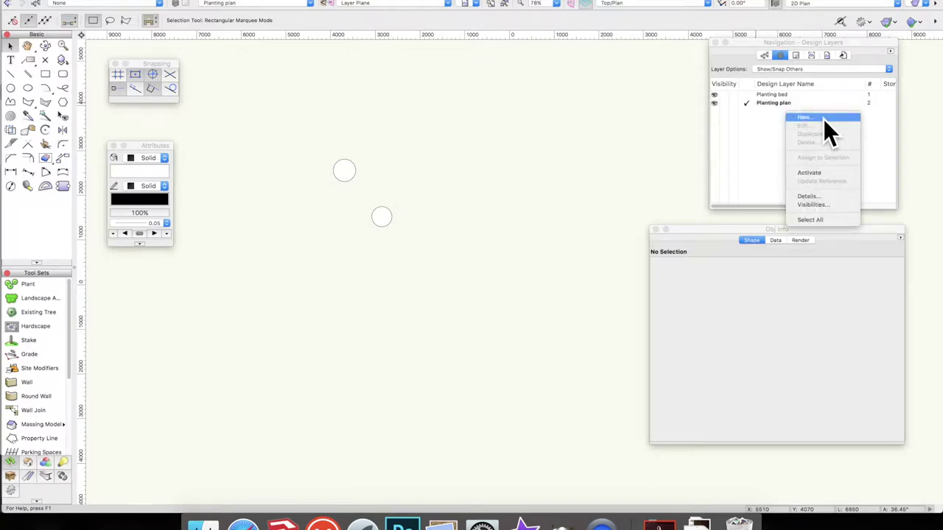
click(873, 119)
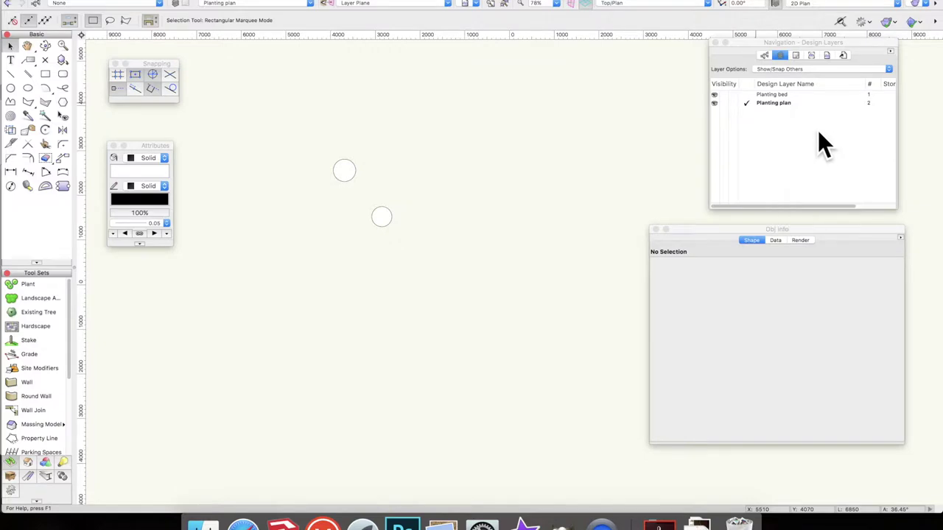
click(792, 43)
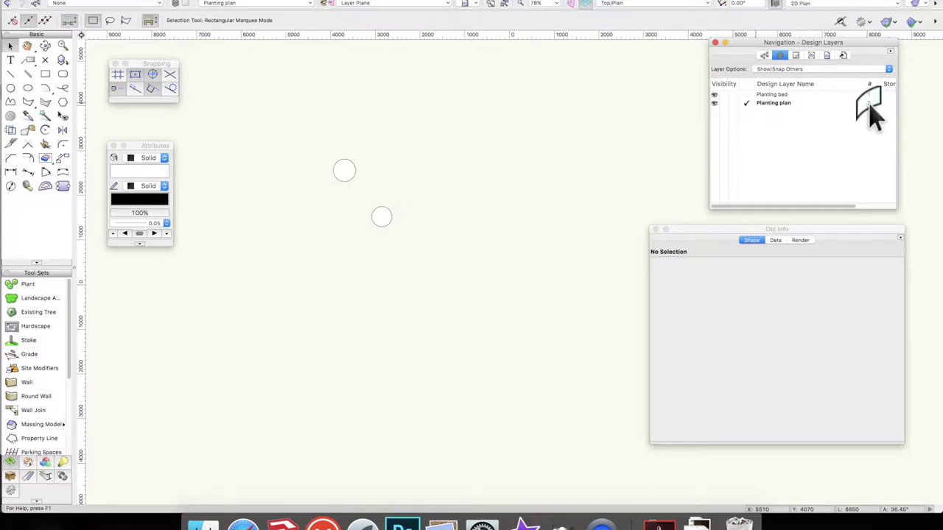
drag(870, 103, 868, 95)
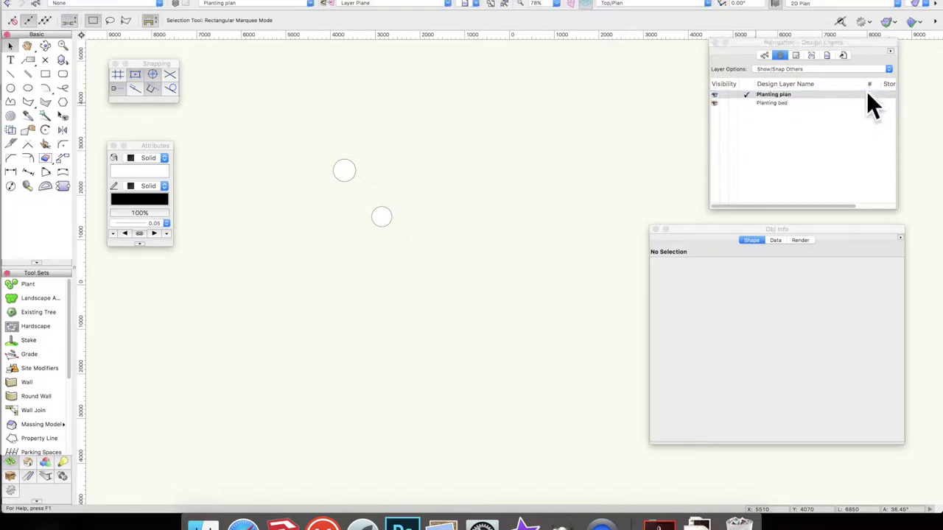
double_click(785, 105)
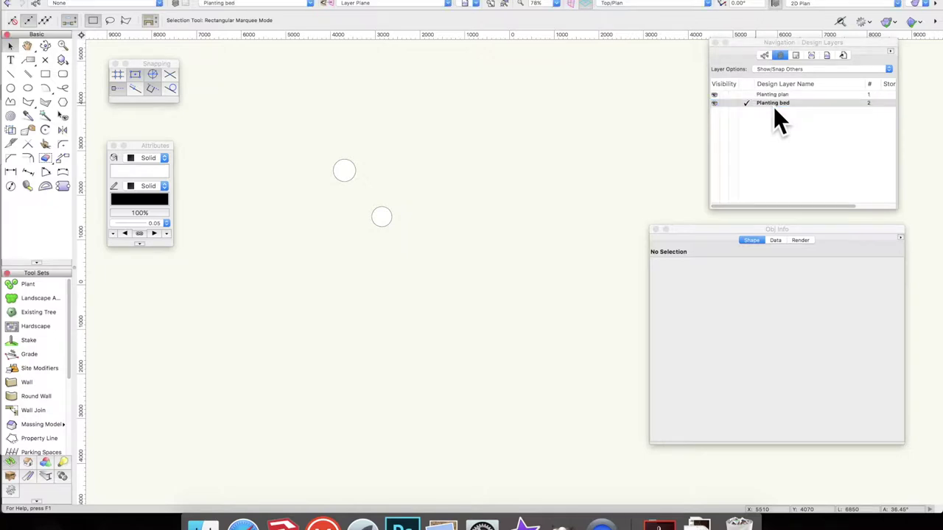
Step: Draw a 5180 × 3310 bed rectangle on Planting bed, then reactivate the Planting plan layer
key(4)
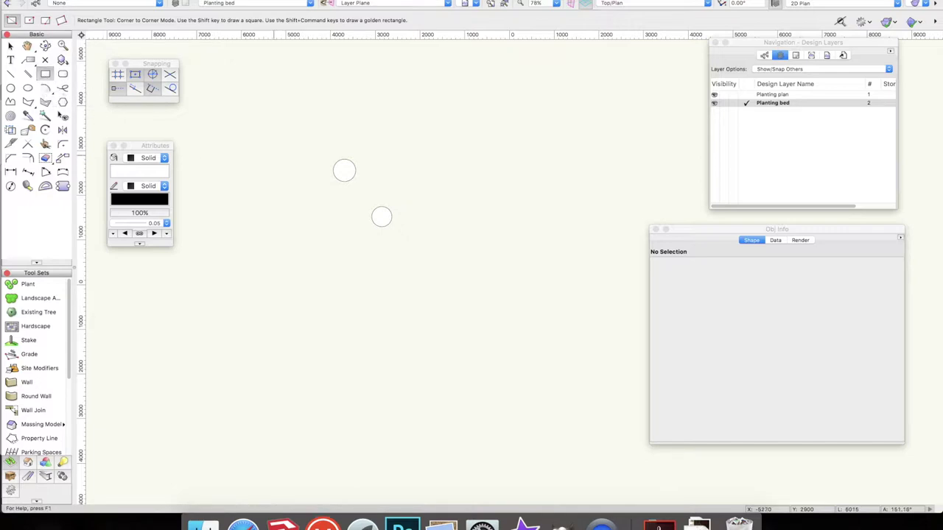
click(255, 153)
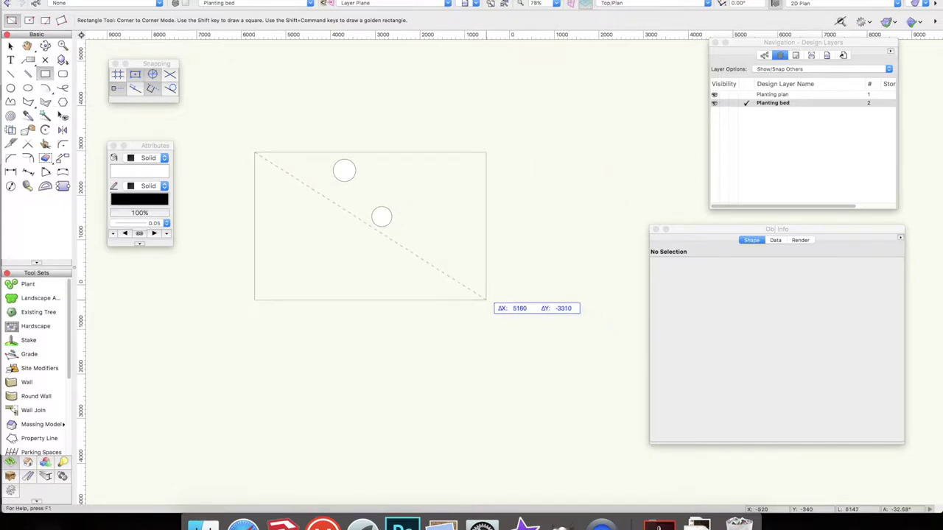
click(486, 300)
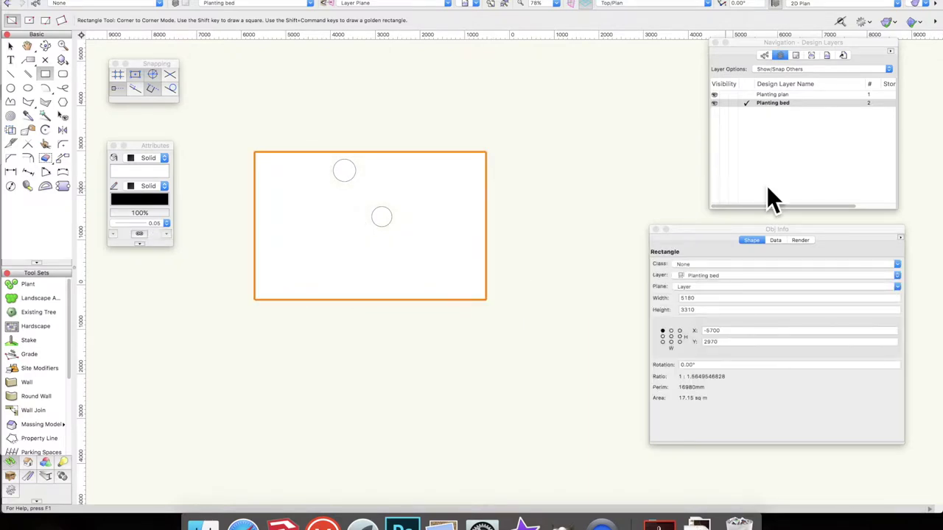
click(772, 95)
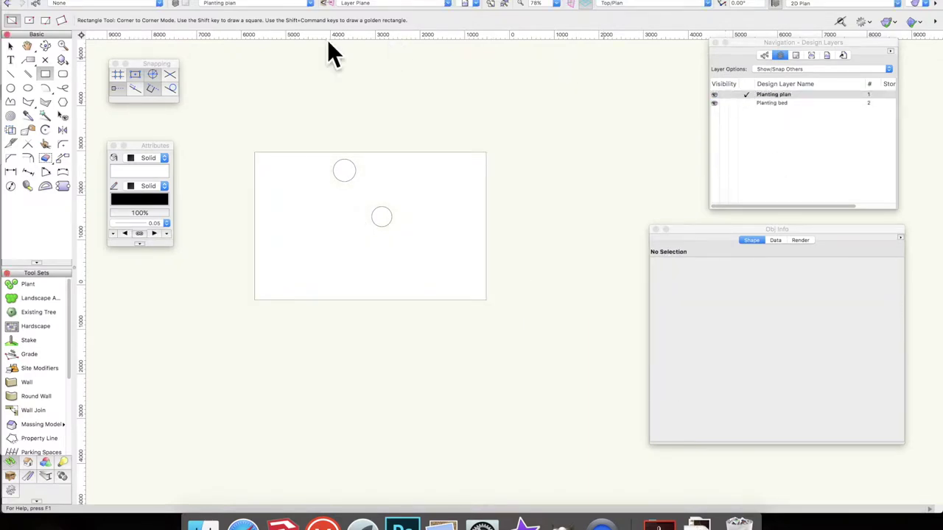
Step: Marquee-select the two plant circles inside the bed and delete them
click(11, 46)
drag(293, 116, 418, 237)
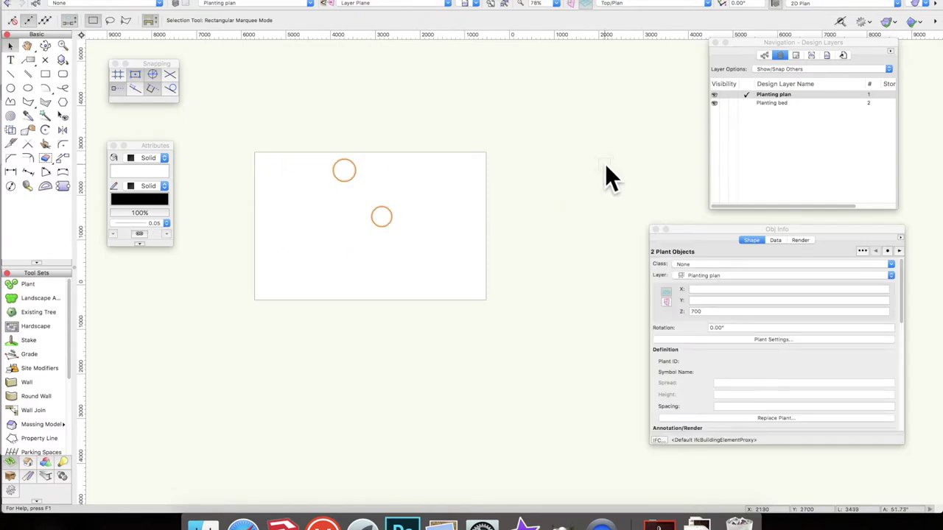
key(Delete)
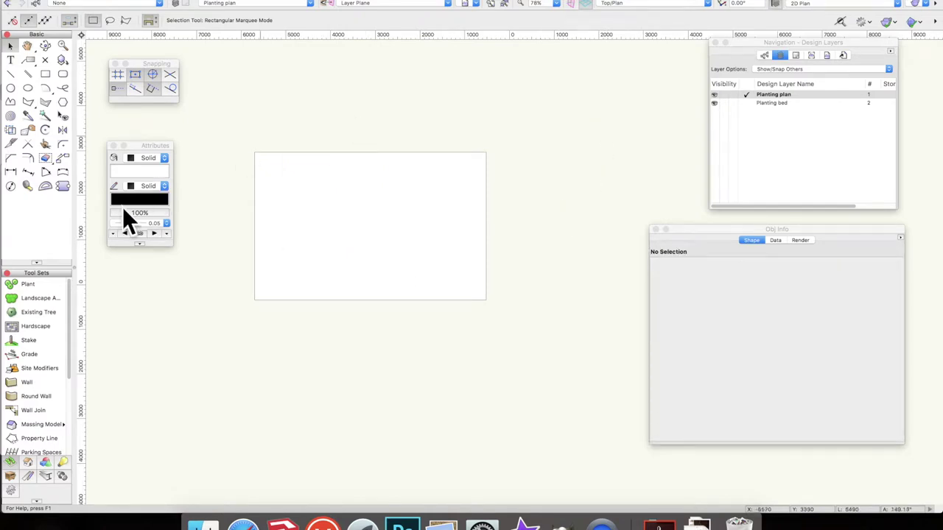
click(12, 462)
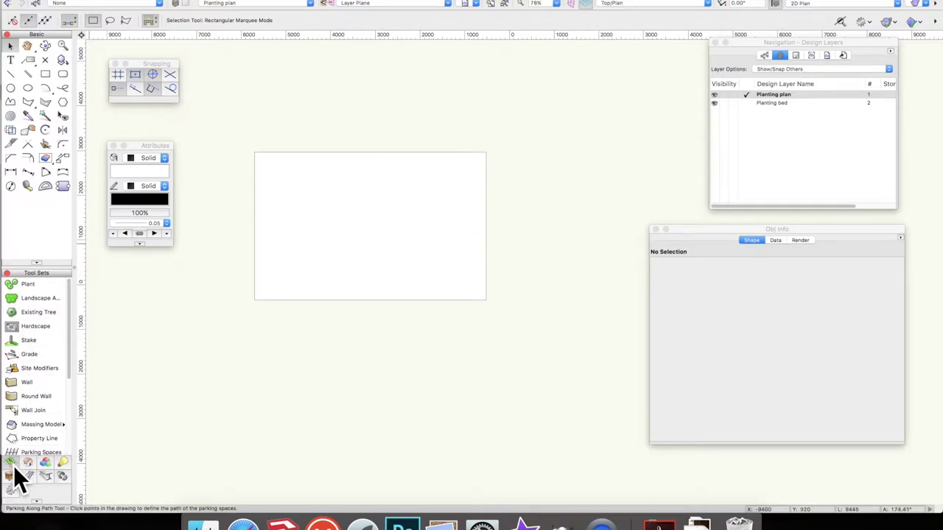
Step: Activate the Plant tool and open its Plant Def browser showing Alchemilla mollis and Salvia 'Caradonna'
click(42, 285)
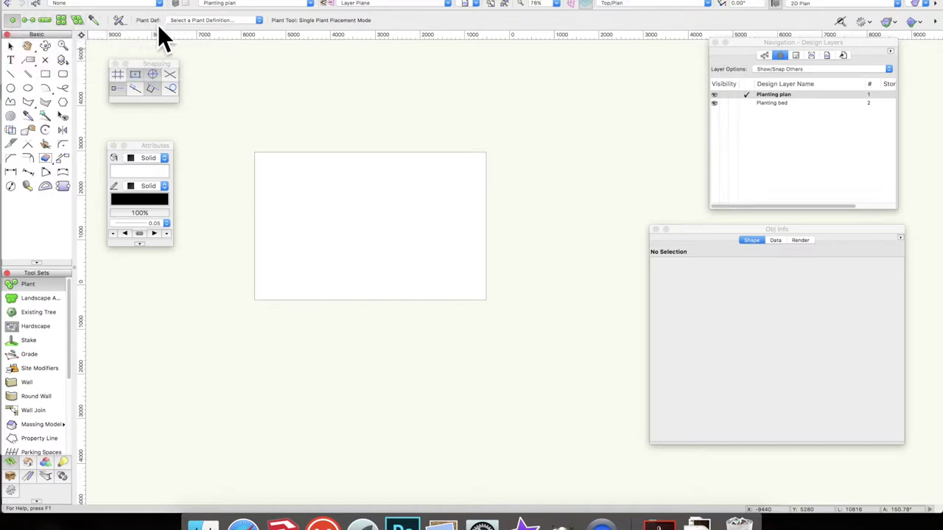
click(259, 20)
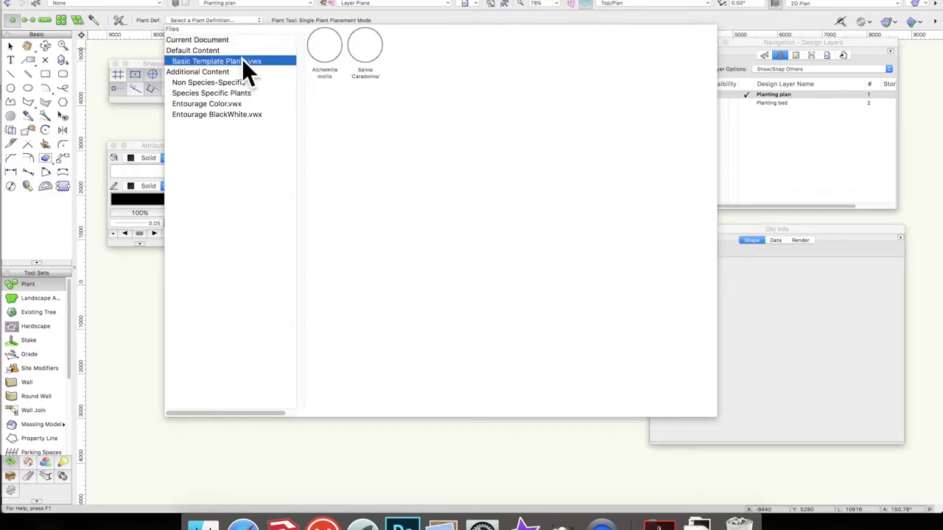
Step: Pick Salvia 'Caradonna' from the Current Document plant definitions and close the browser
key(Escape)
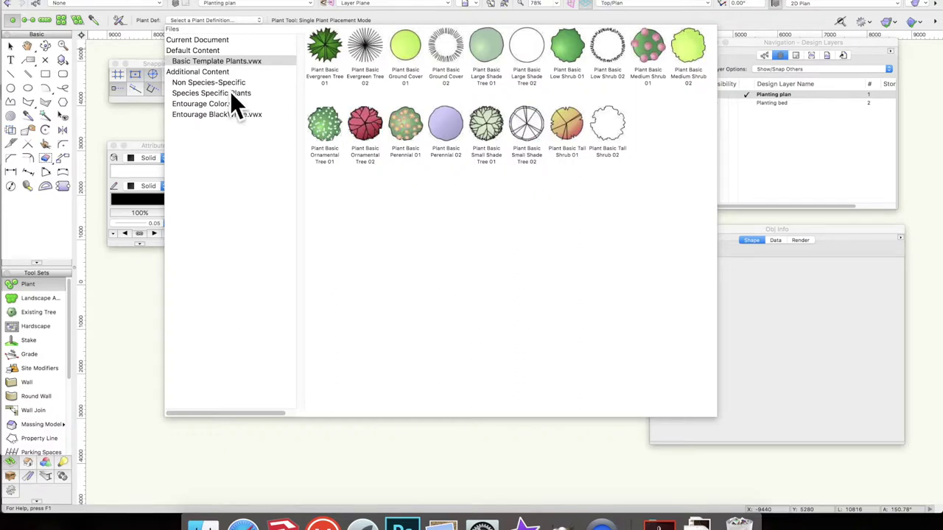
key(Escape)
click(239, 137)
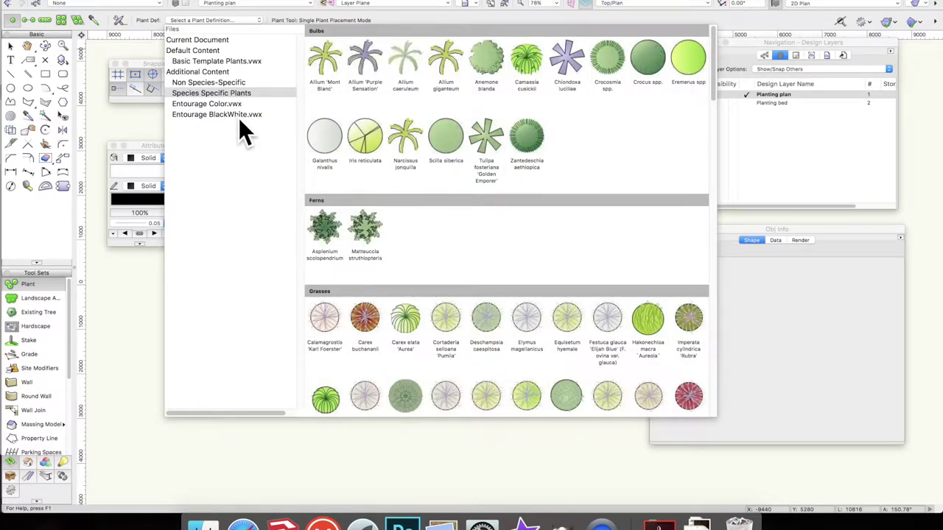
click(219, 39)
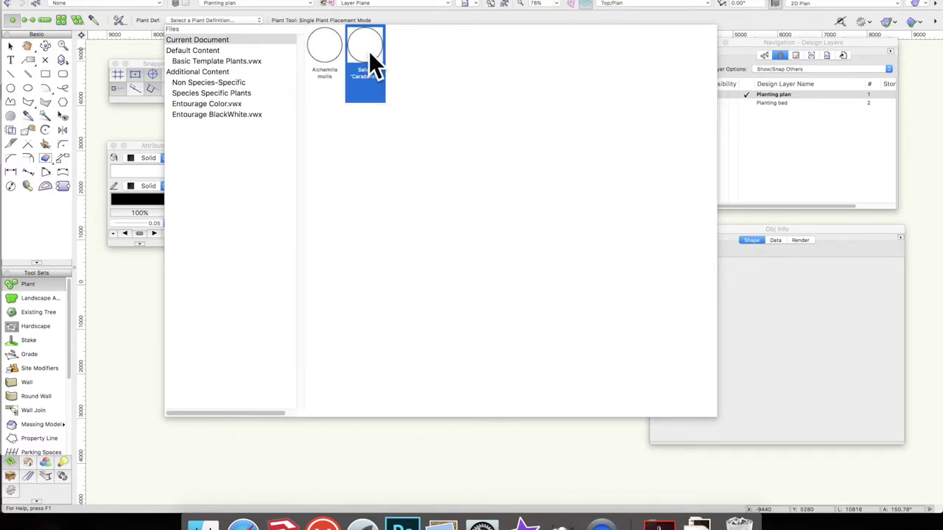
click(368, 50)
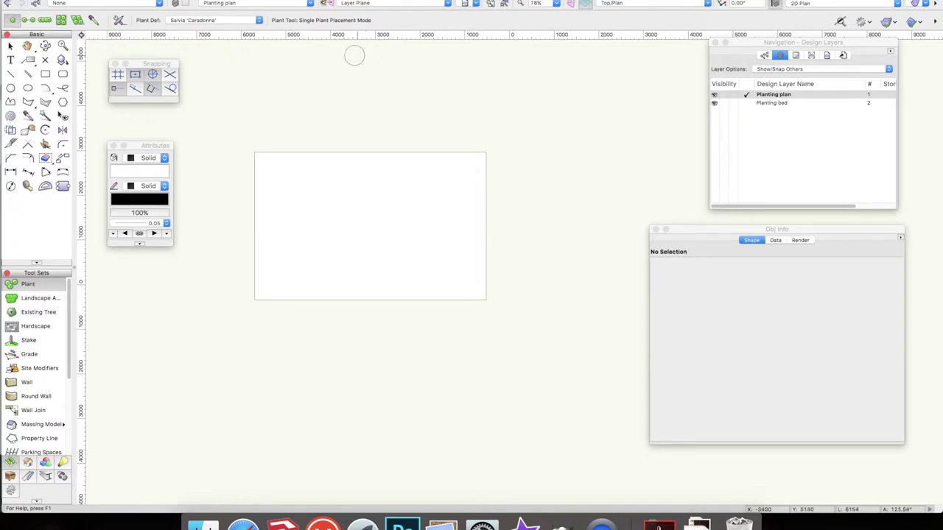
click(258, 21)
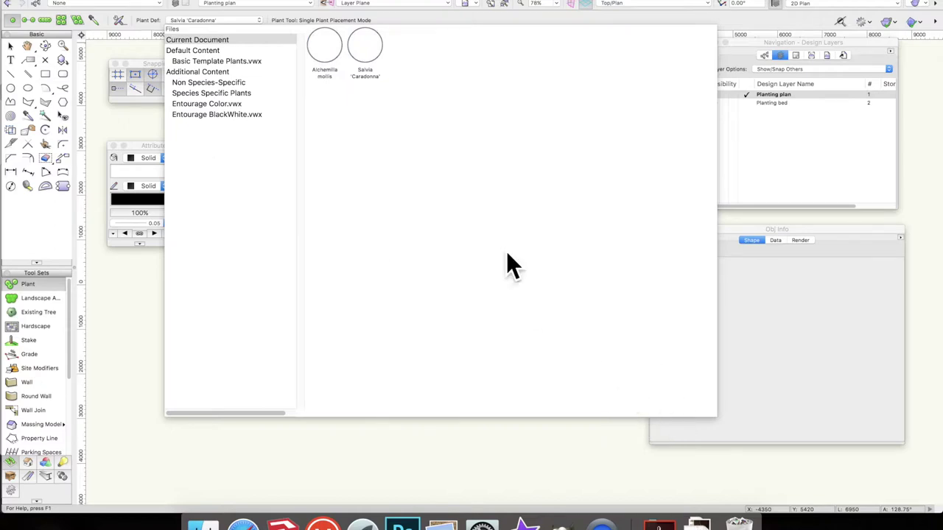
double_click(378, 61)
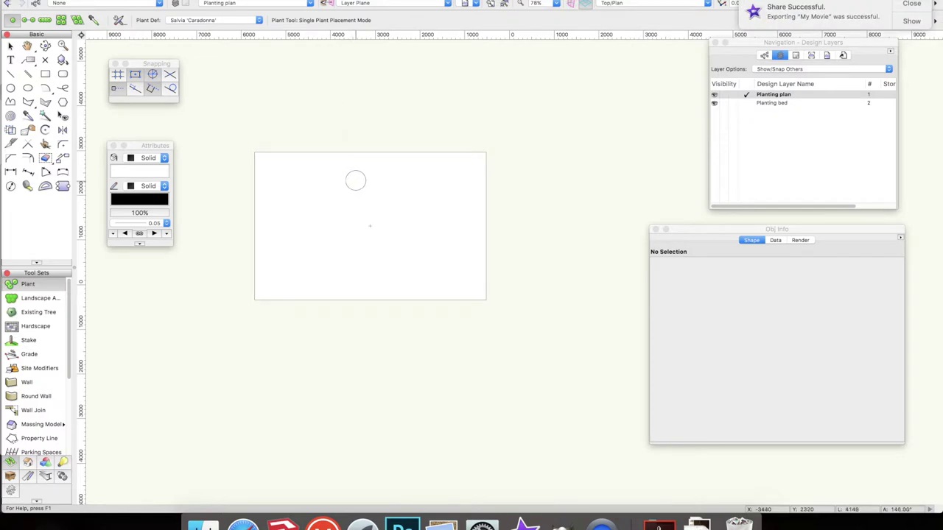
click(911, 4)
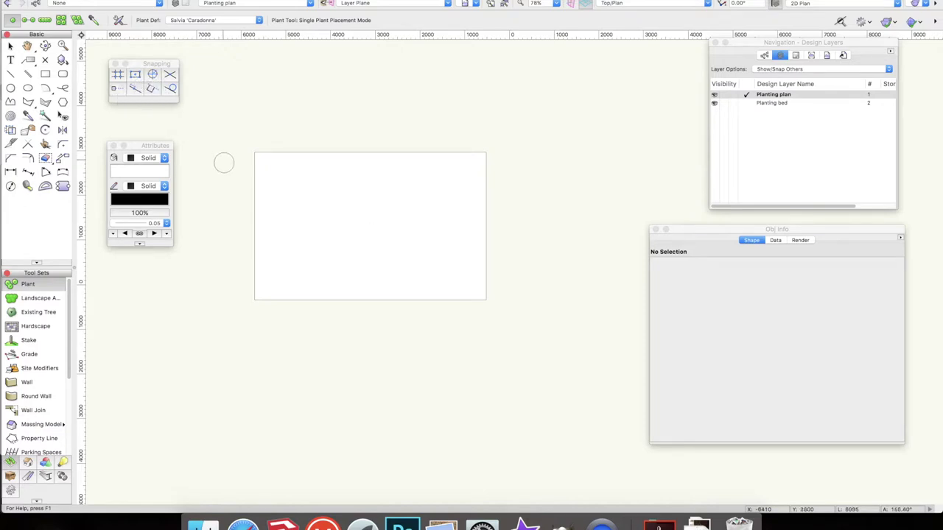
Step: Place five Salvia 'Caradonna' plants: one on the bed's top-left corner, four scattered inside
click(263, 161)
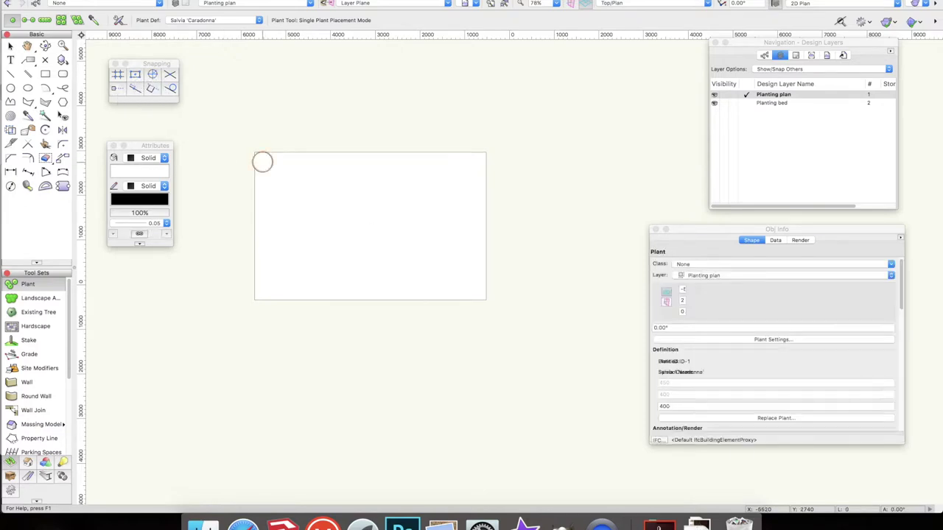
click(314, 198)
click(375, 171)
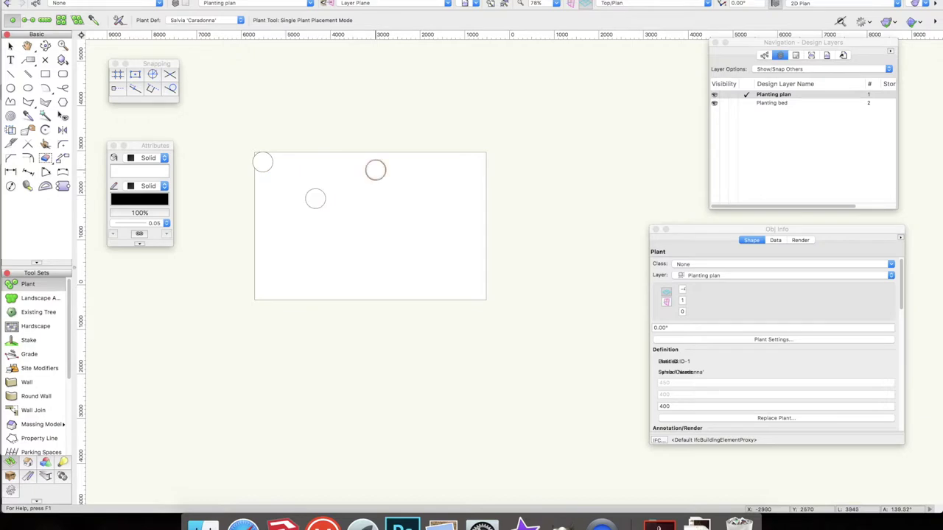
click(447, 212)
click(383, 257)
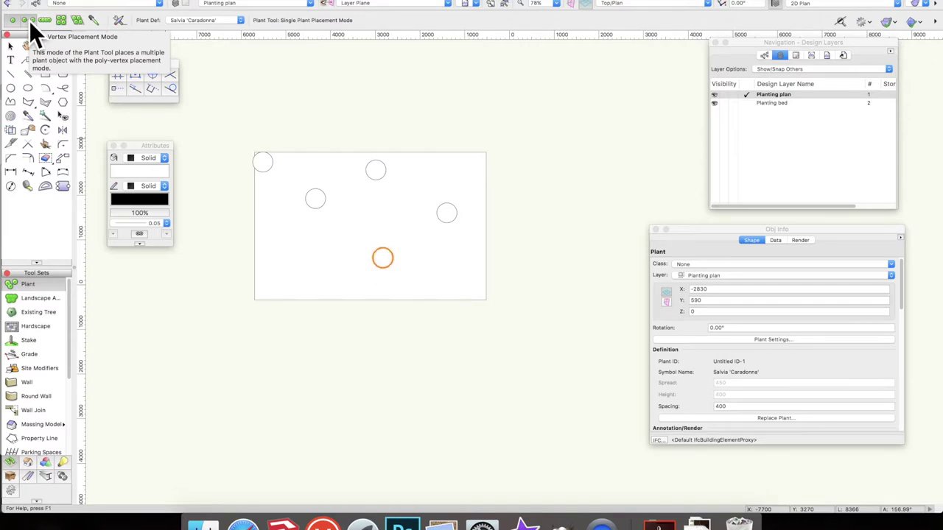
Step: Use Poly-Vertex mode to pack about ten Salvia plants into the bed's lower-left corner, then deselect
click(28, 21)
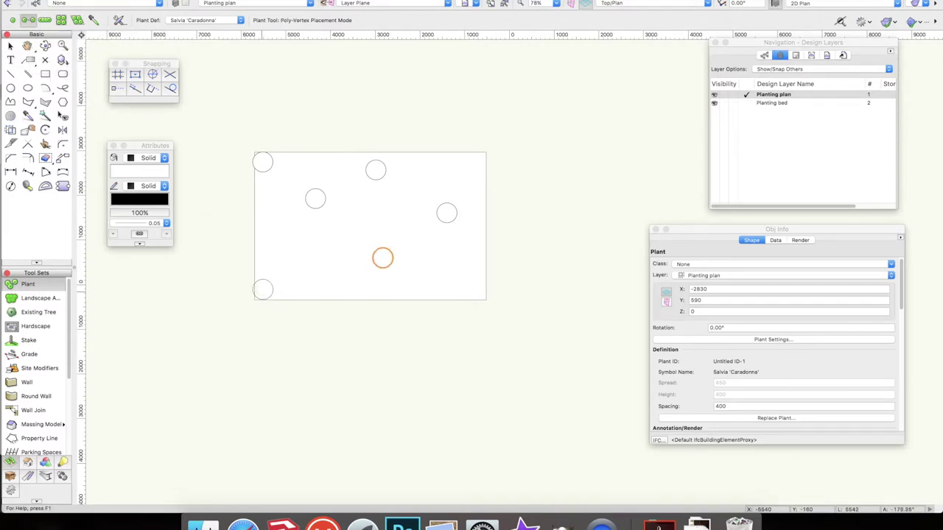
scroll(262, 289, up, 3)
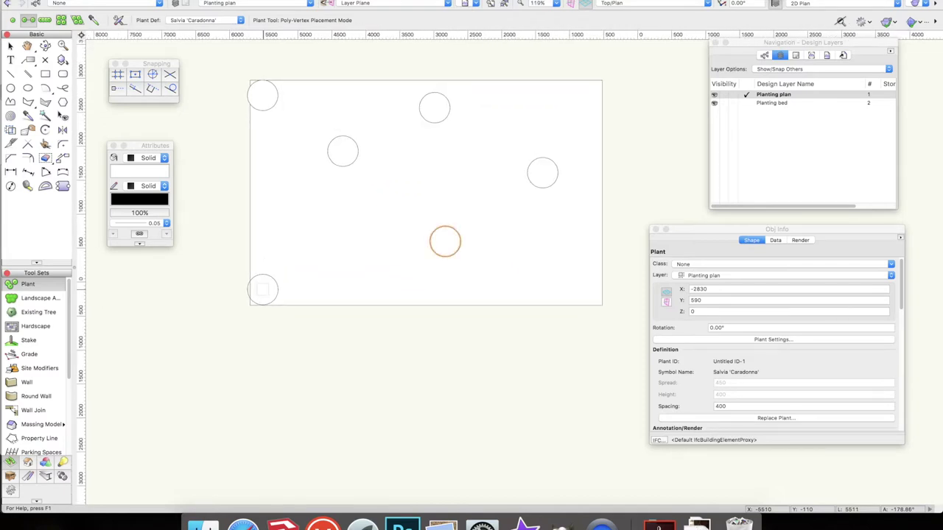
click(259, 293)
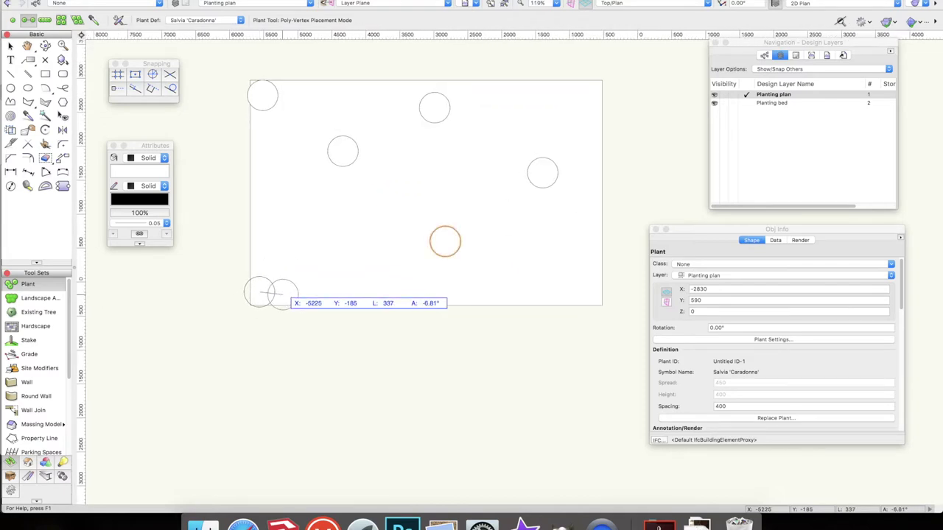
click(317, 292)
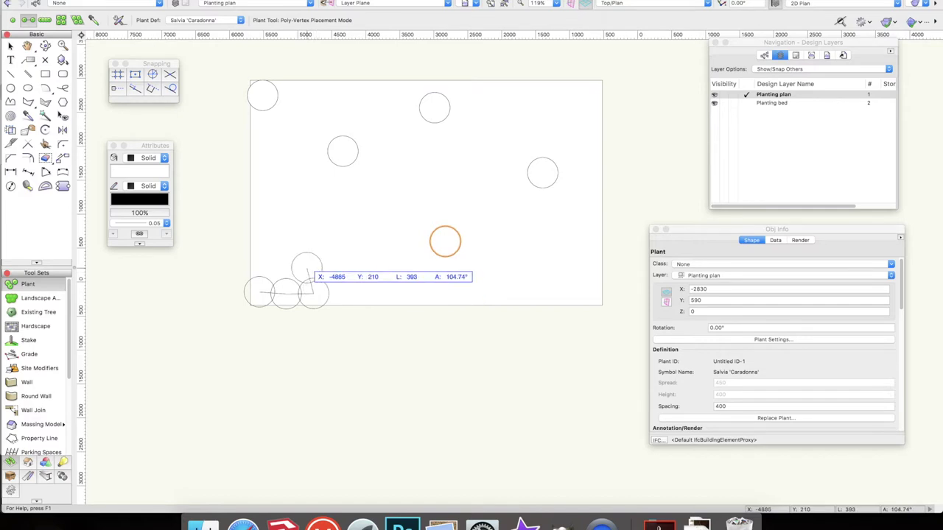
click(304, 268)
click(258, 240)
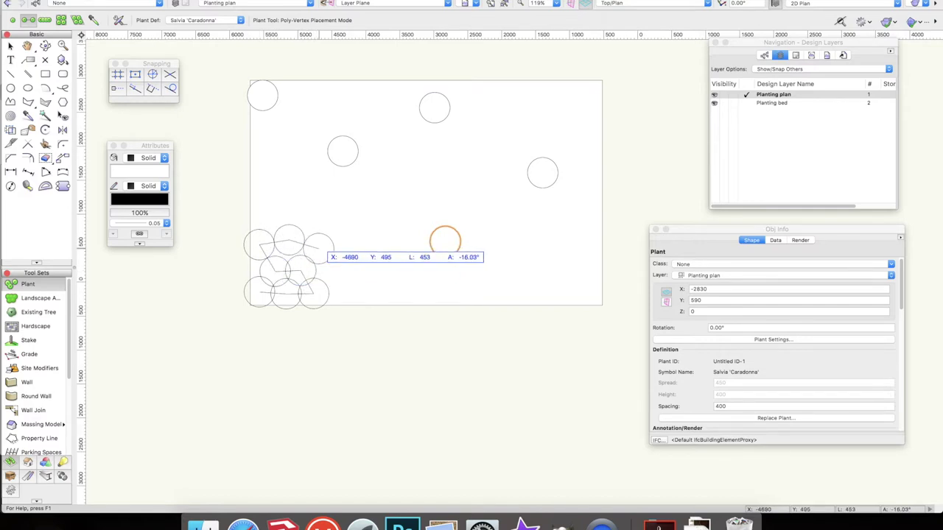
click(322, 251)
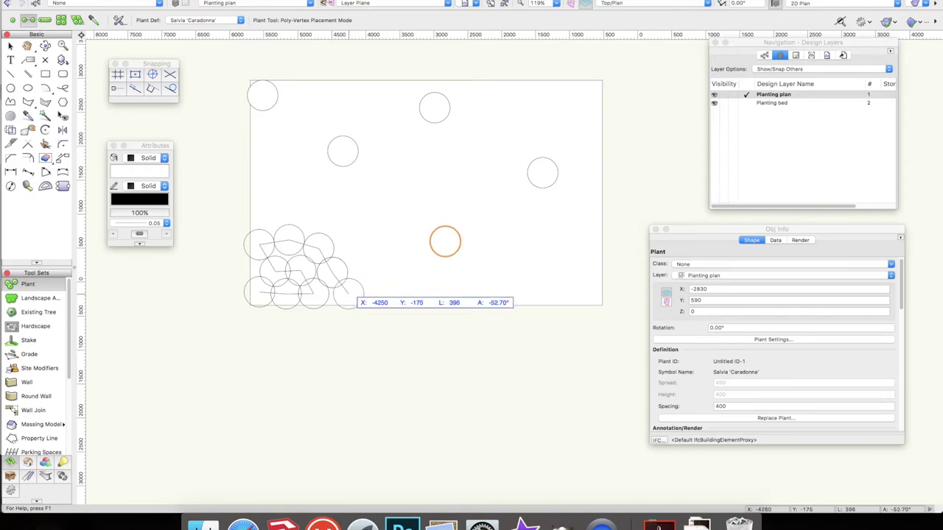
double_click(348, 293)
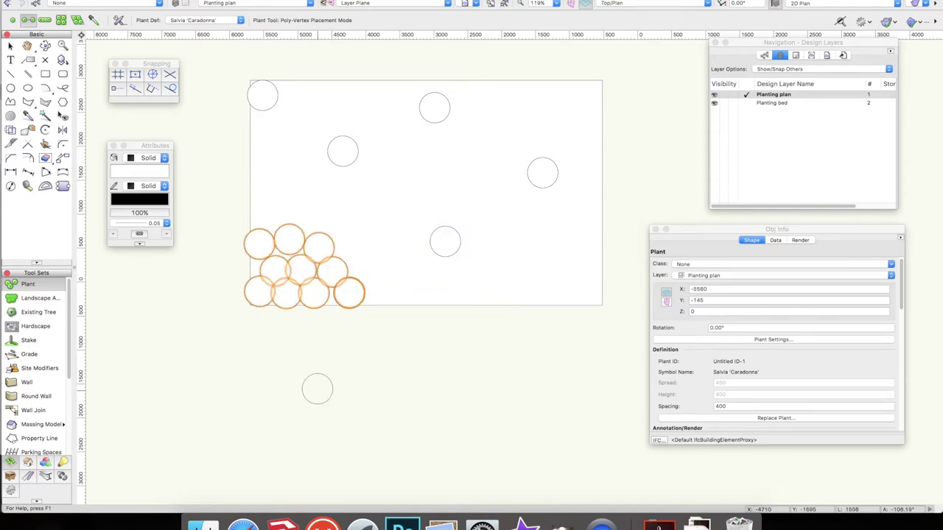
key(x)
click(317, 377)
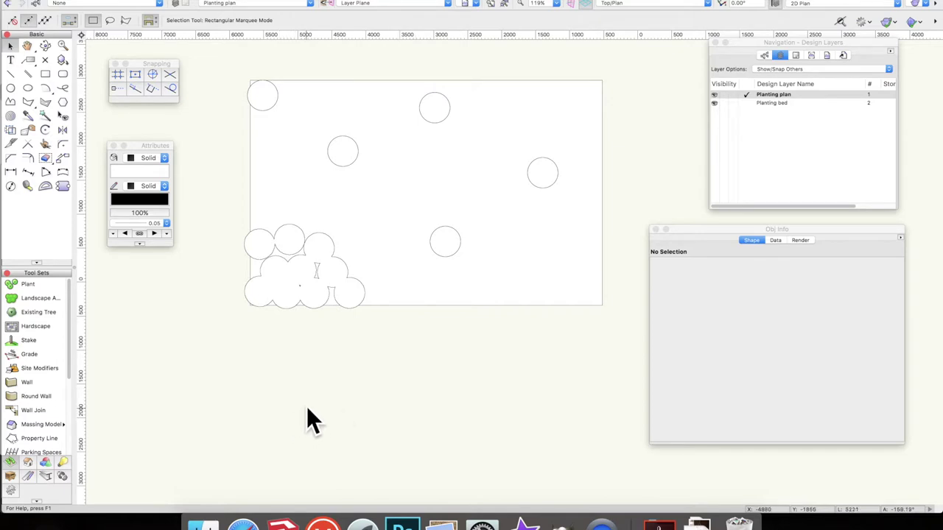
Step: Turn Mass Plants off and back on for the Salvia cluster in the Object Info palette
click(297, 302)
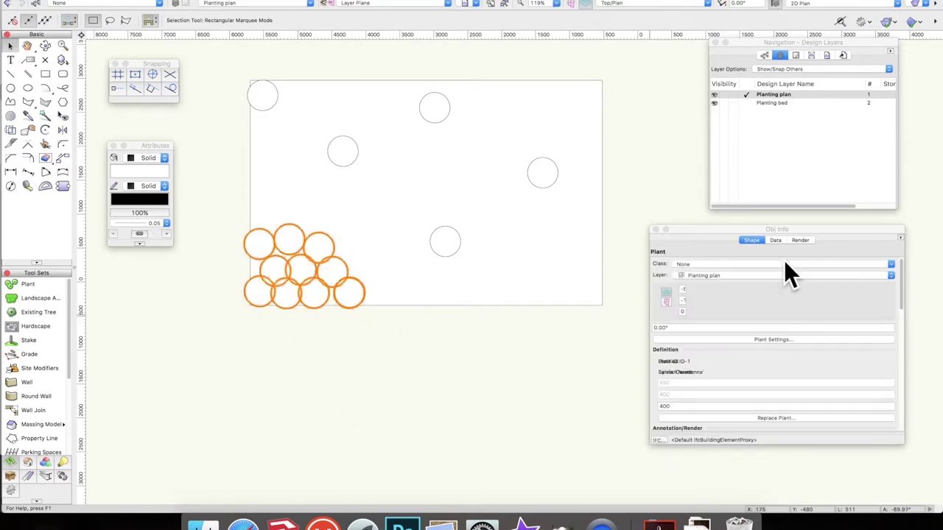
drag(902, 277, 898, 327)
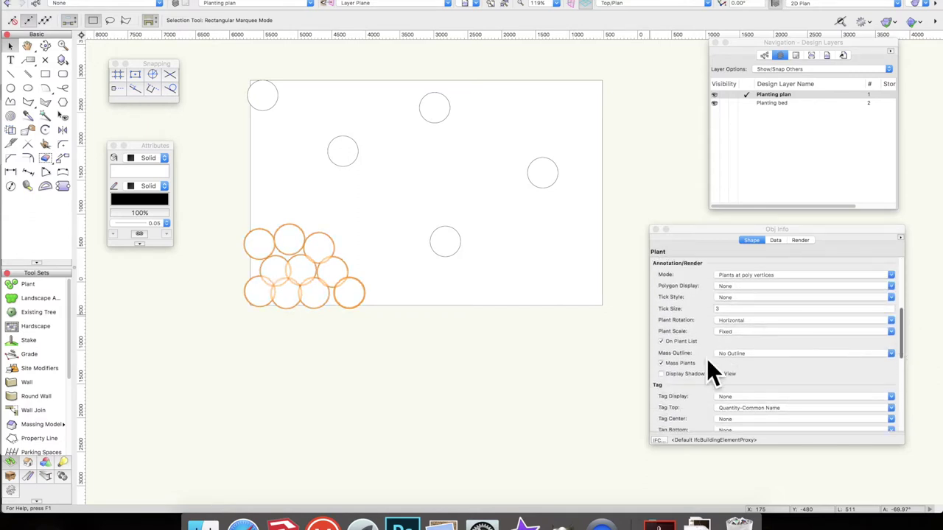
click(674, 363)
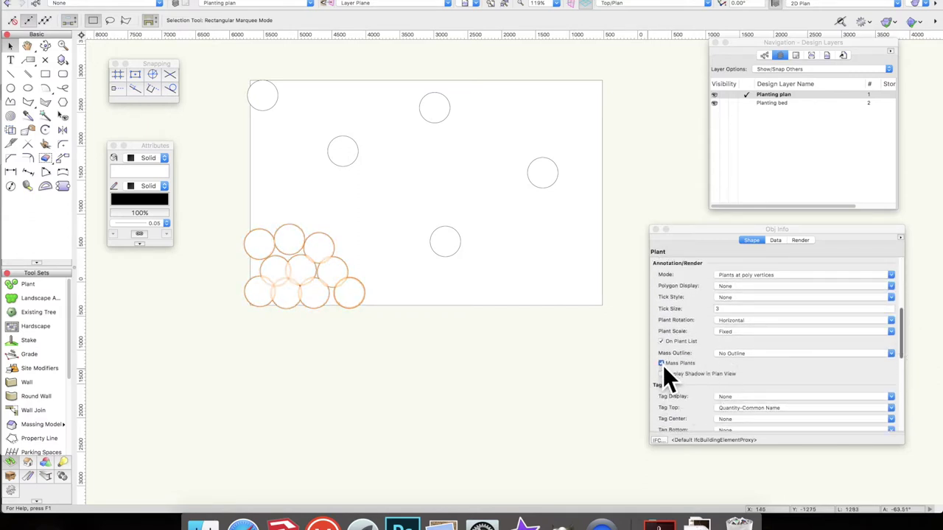
click(350, 372)
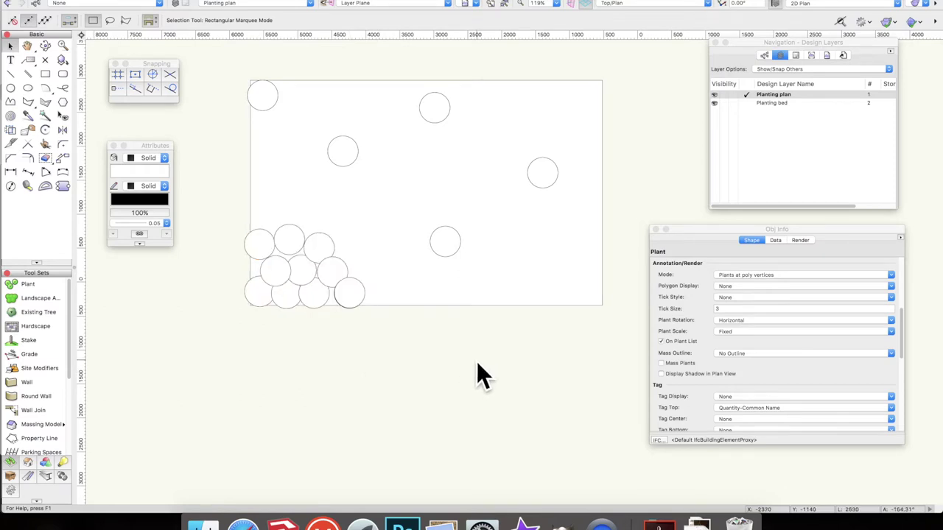
click(312, 291)
click(661, 363)
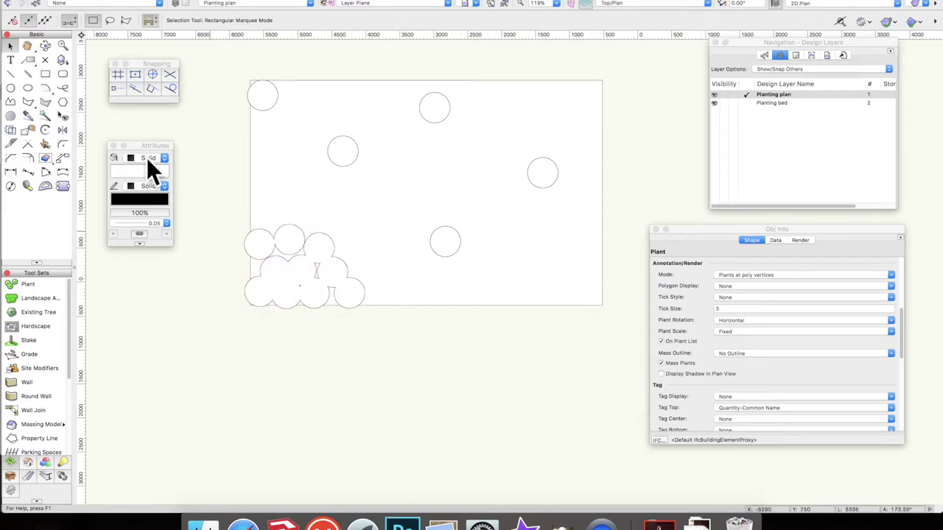
click(46, 285)
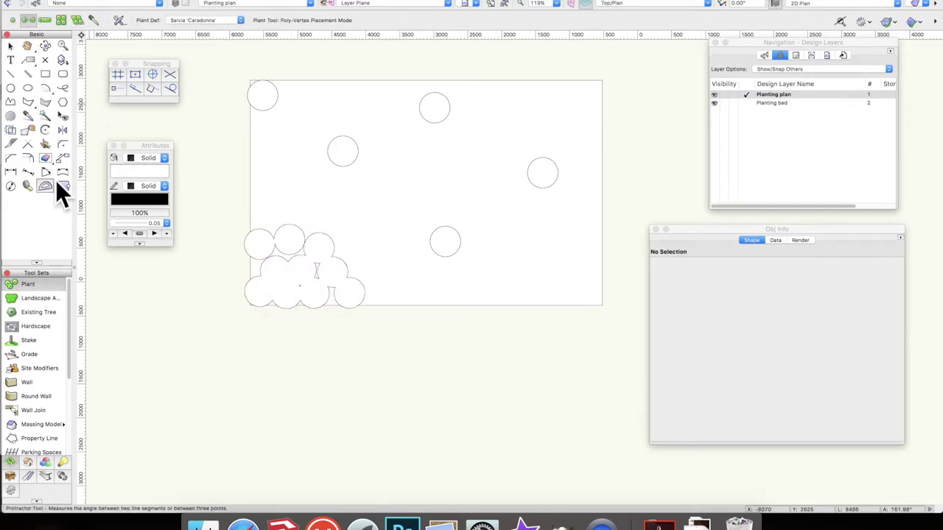
Step: Set the Plant tool to Poly-Edge Spaced mode with Alchemilla mollis as the plant
click(45, 20)
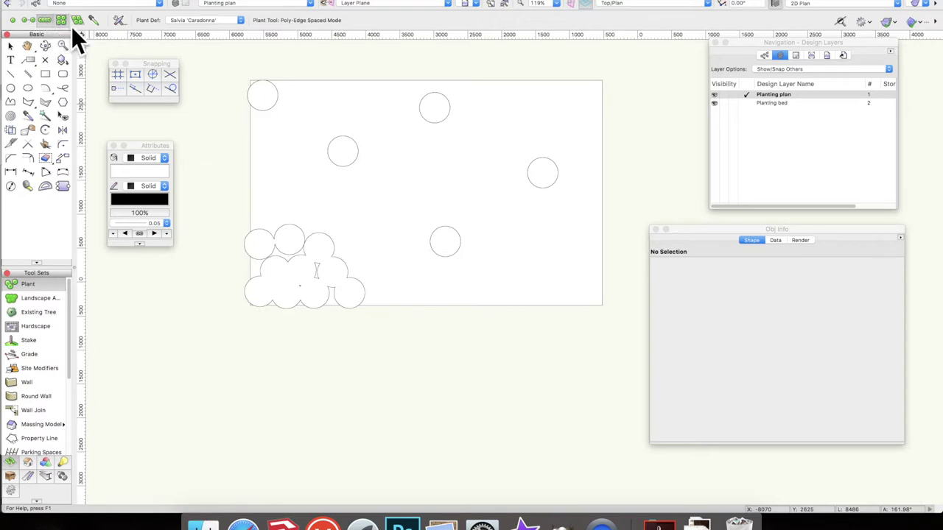
click(185, 21)
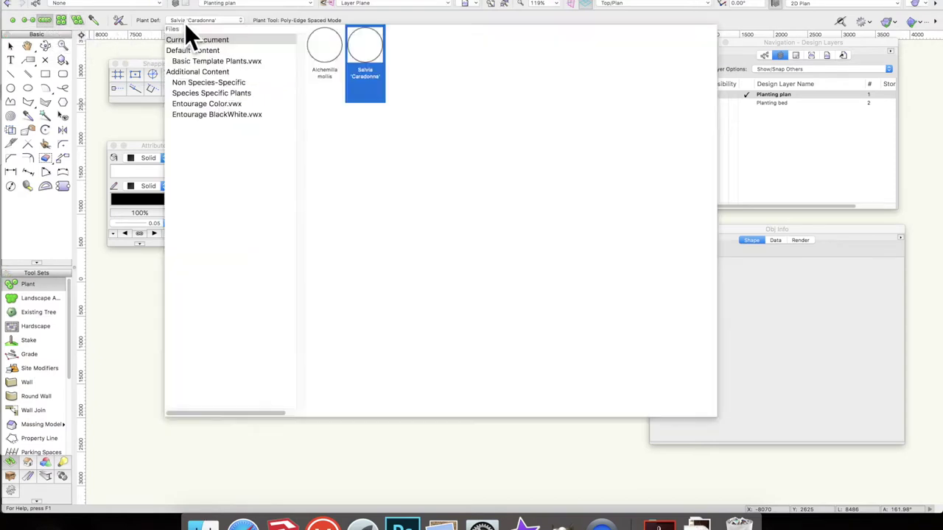
click(328, 57)
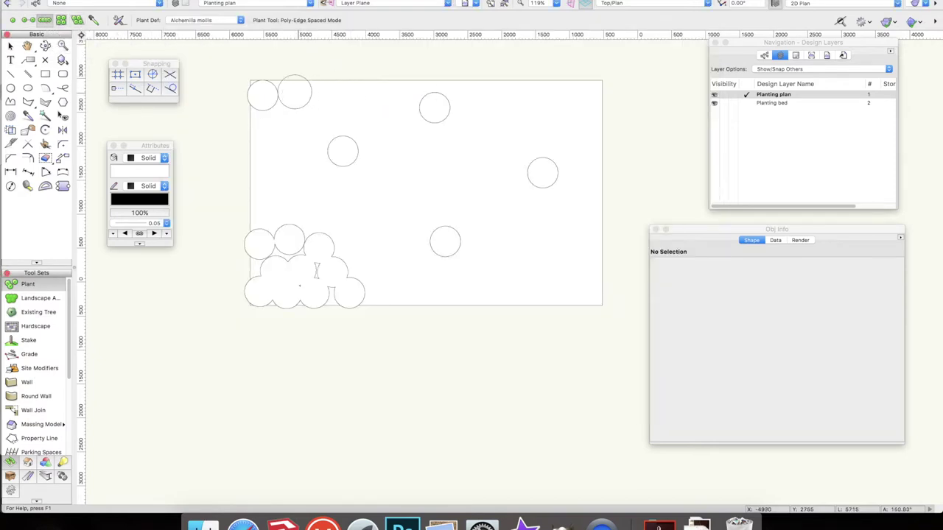
Step: Run an evenly spaced Alchemilla mollis row along the bed's top, right and bottom edges
click(291, 94)
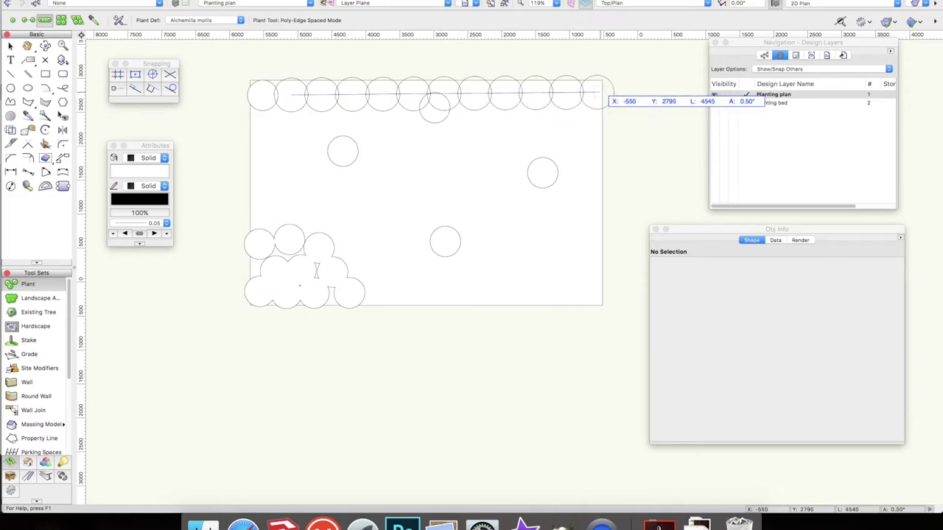
click(600, 94)
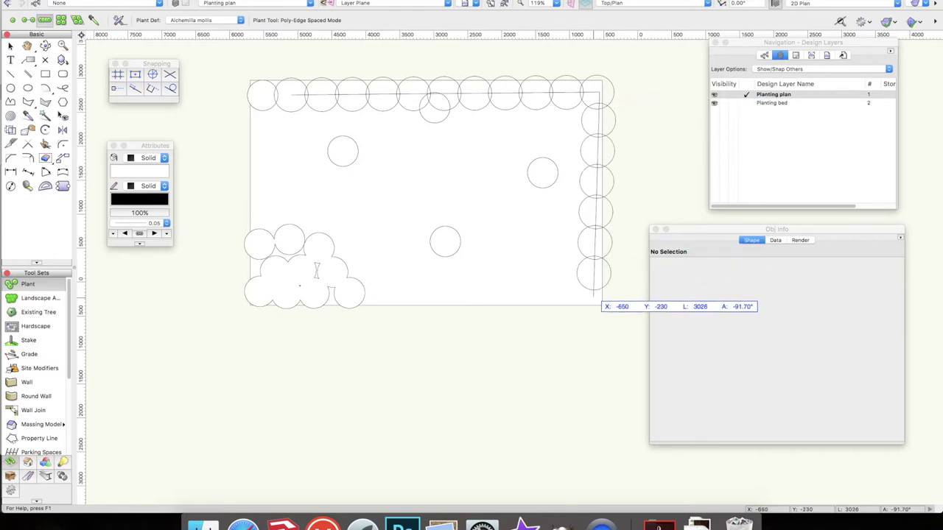
click(601, 300)
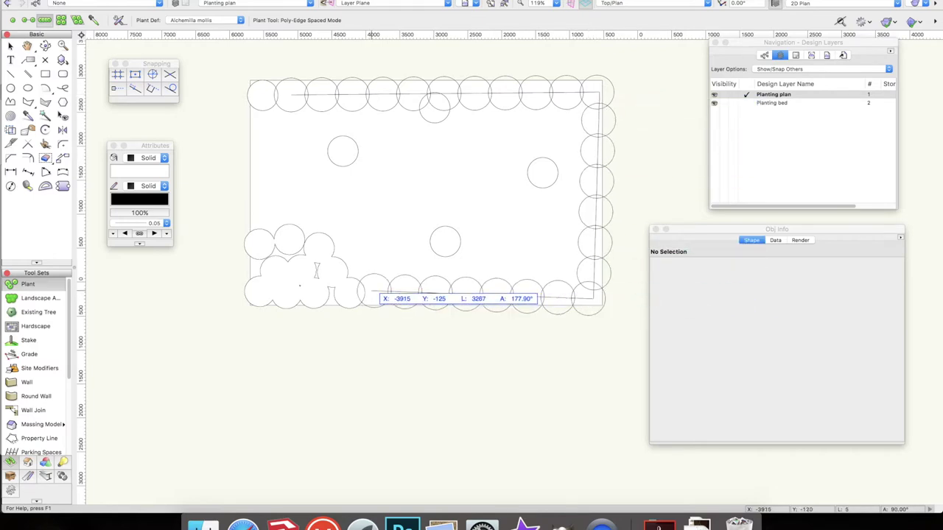
double_click(377, 292)
click(10, 45)
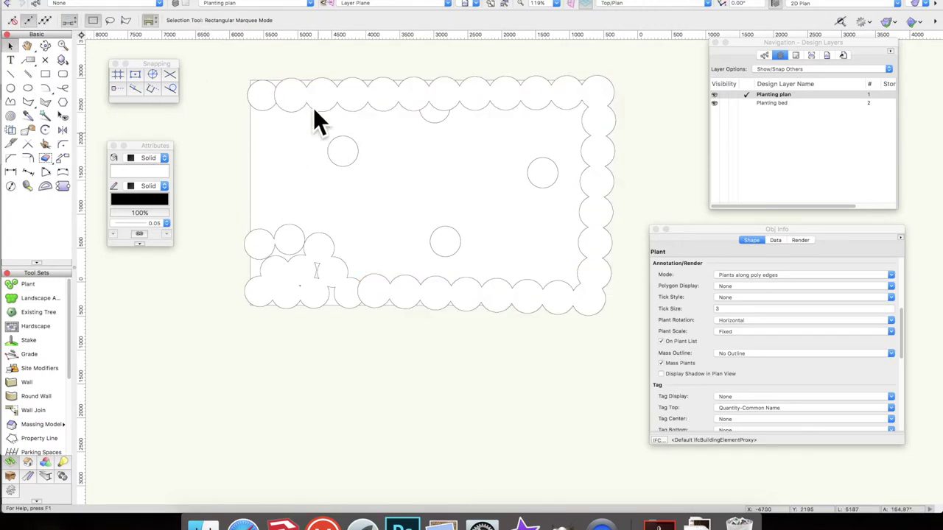
key(Escape)
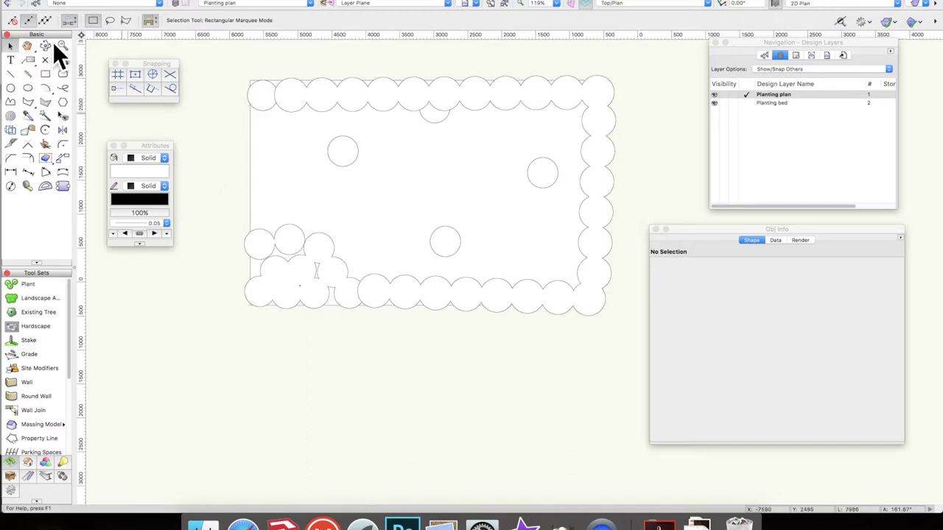
click(17, 283)
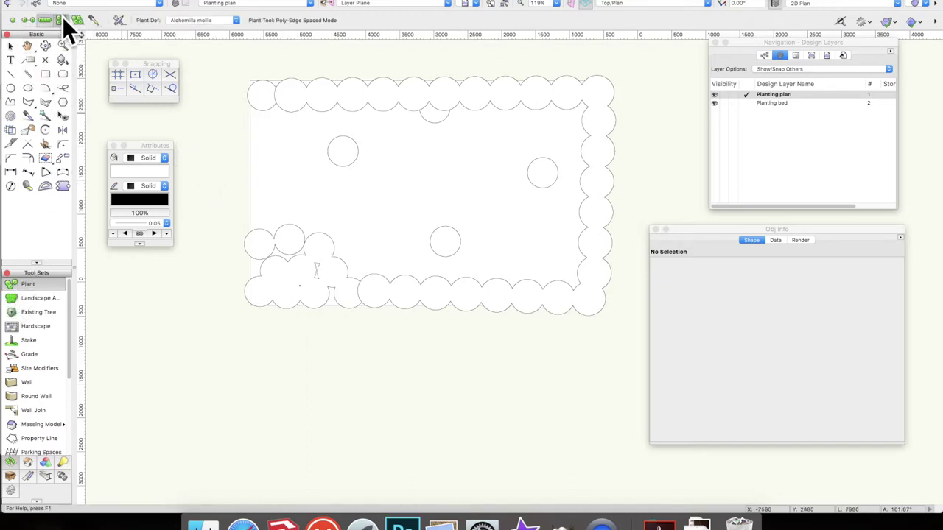
Step: Fill a slanted area across the bed's middle with a rectangular array of Salvia 'Caradonna'
click(193, 20)
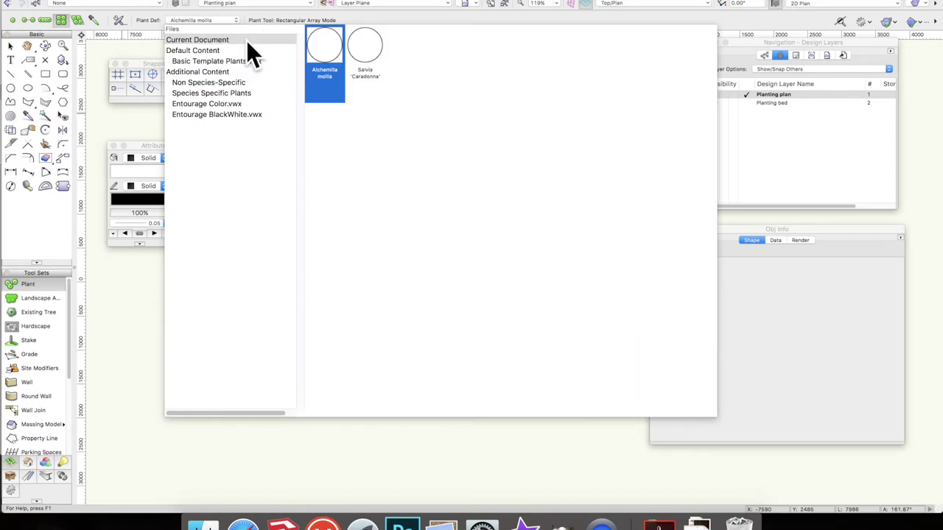
double_click(366, 55)
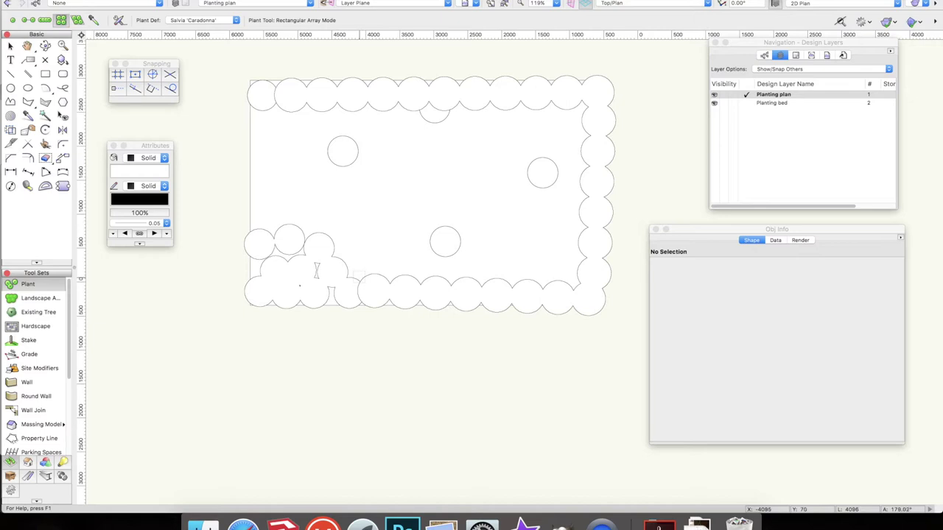
click(359, 275)
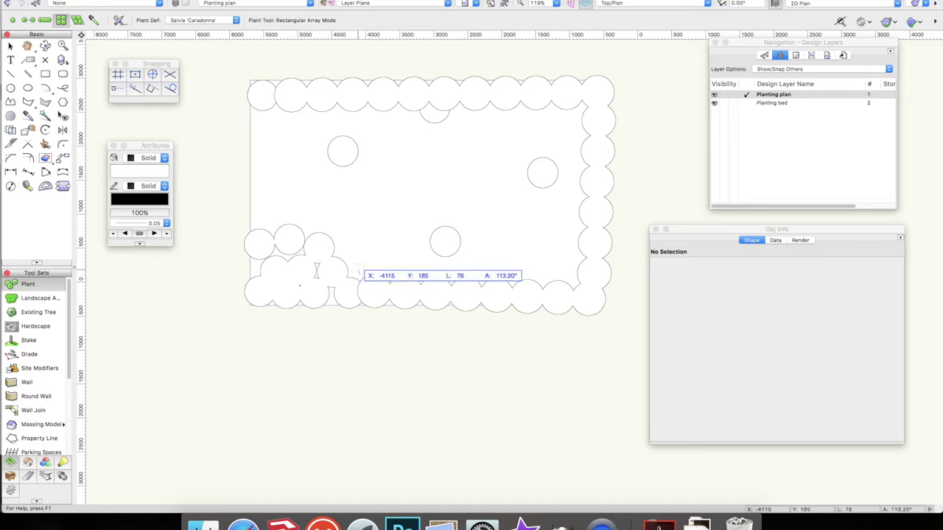
click(279, 199)
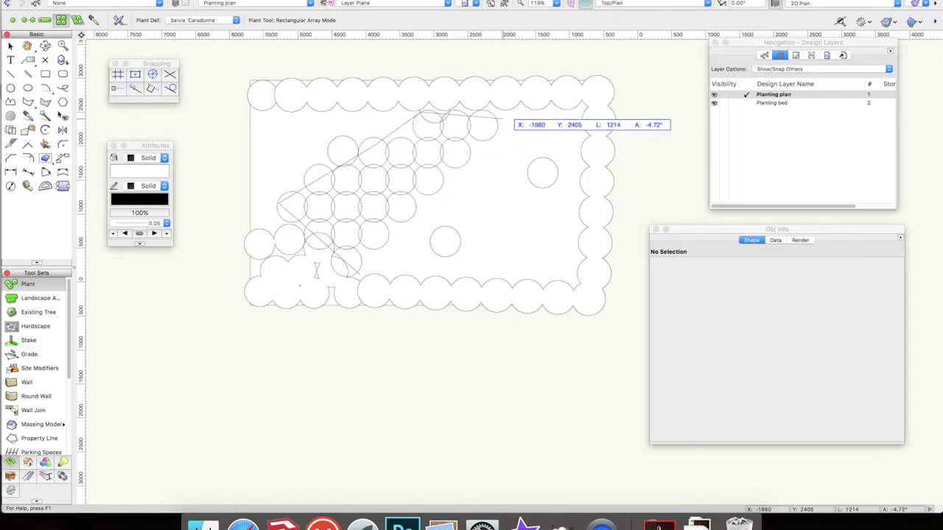
click(571, 133)
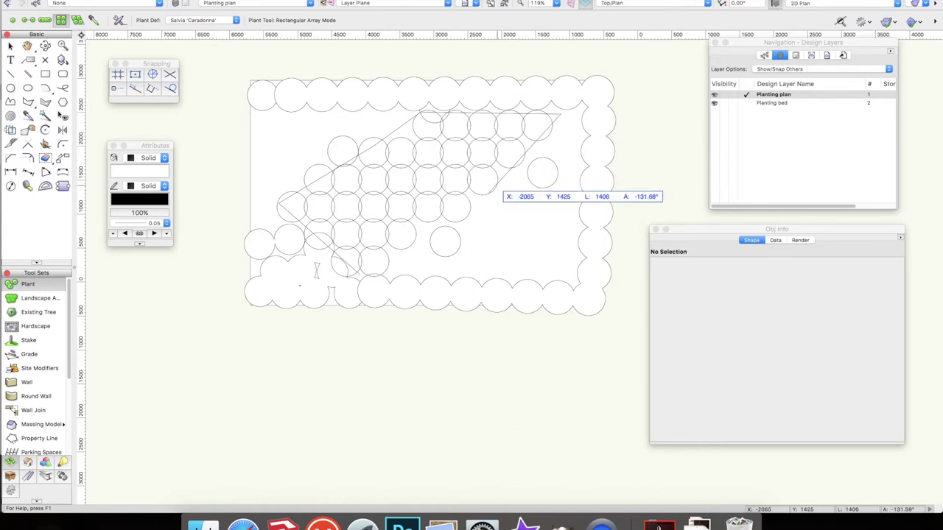
click(382, 280)
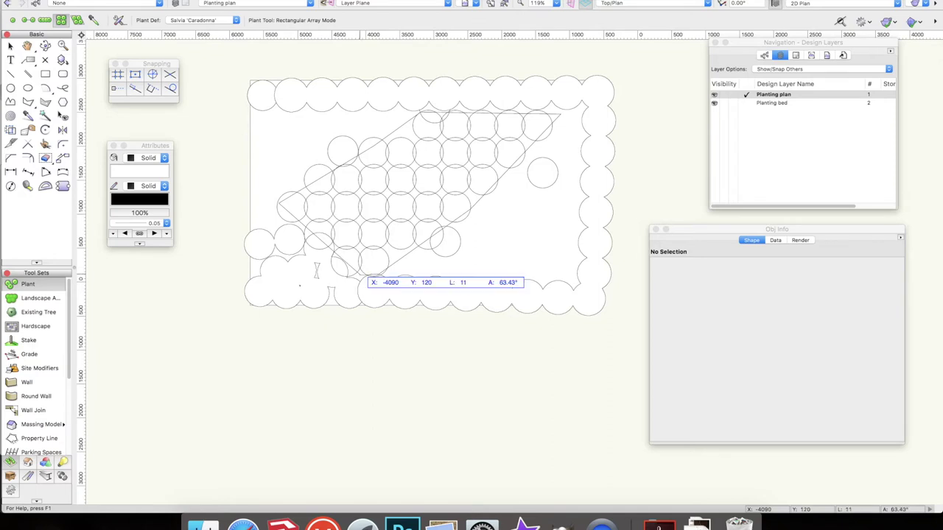
double_click(383, 280)
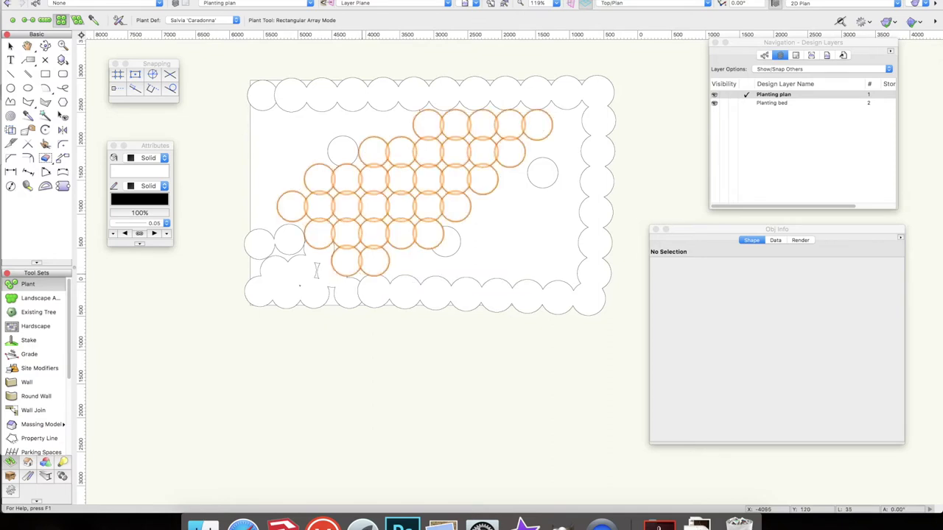
key(x)
click(352, 341)
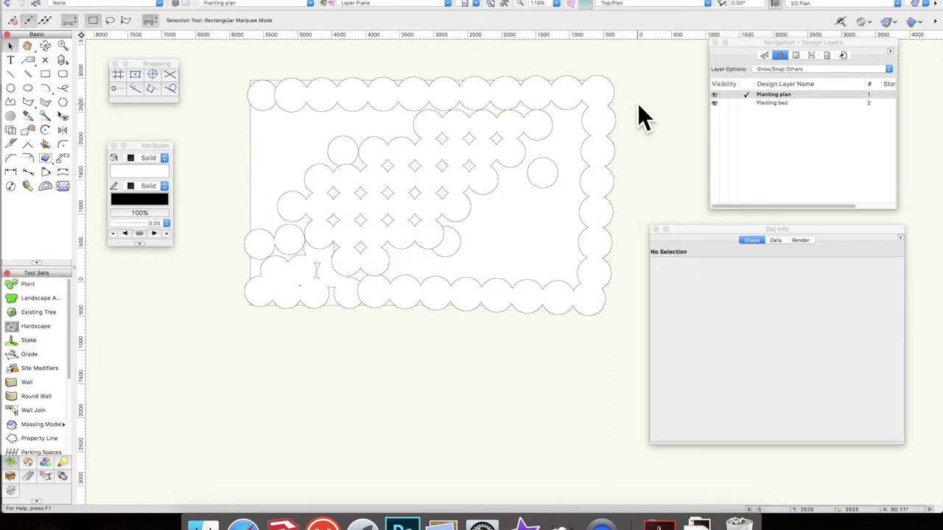
Step: Outline a four-point area in the lower-right bed to fill it with a triangular Salvia 'Caradonna' array
click(34, 285)
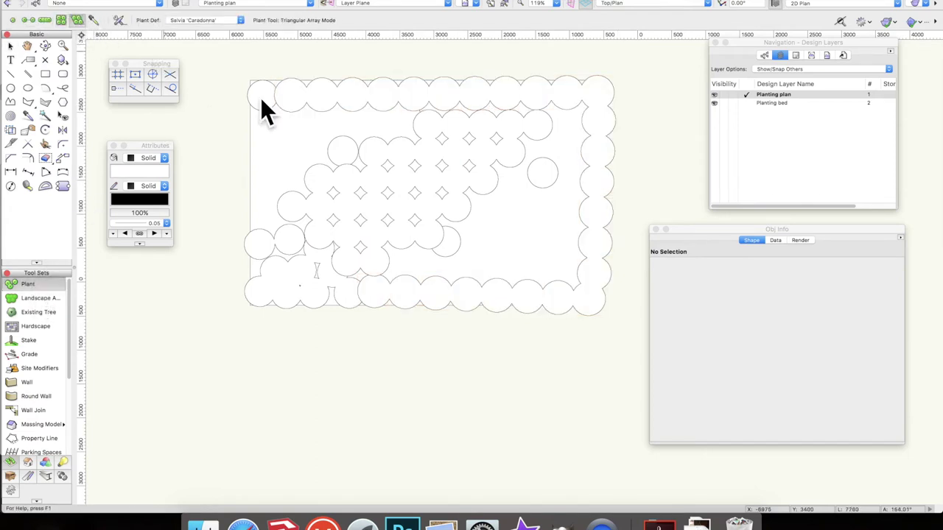
click(458, 271)
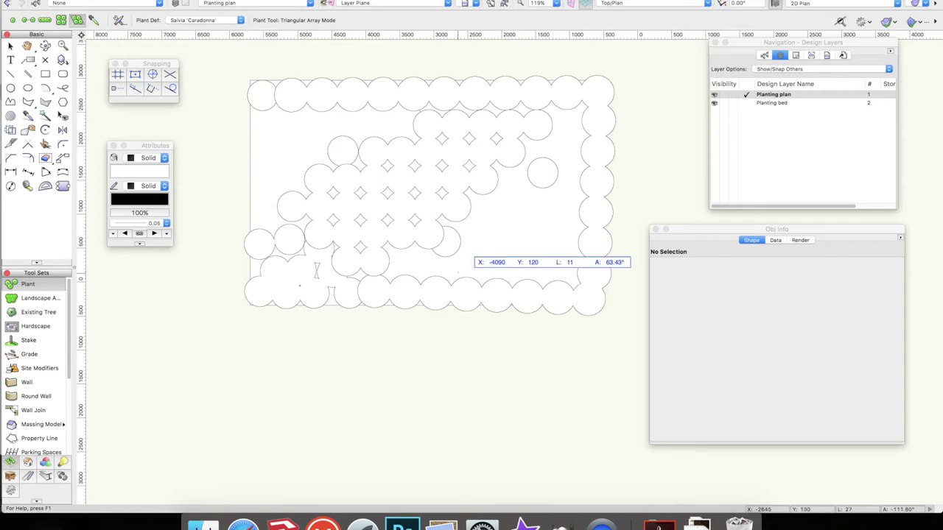
click(478, 197)
click(576, 188)
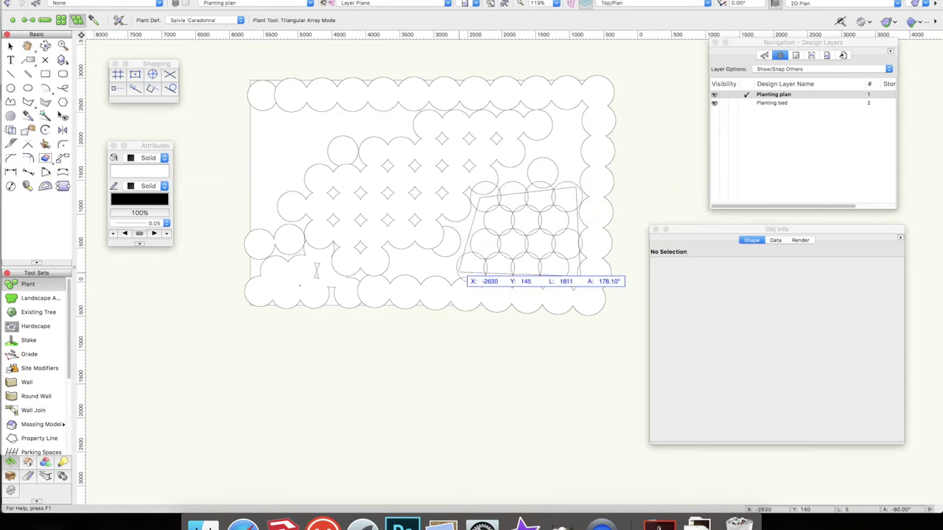
click(461, 270)
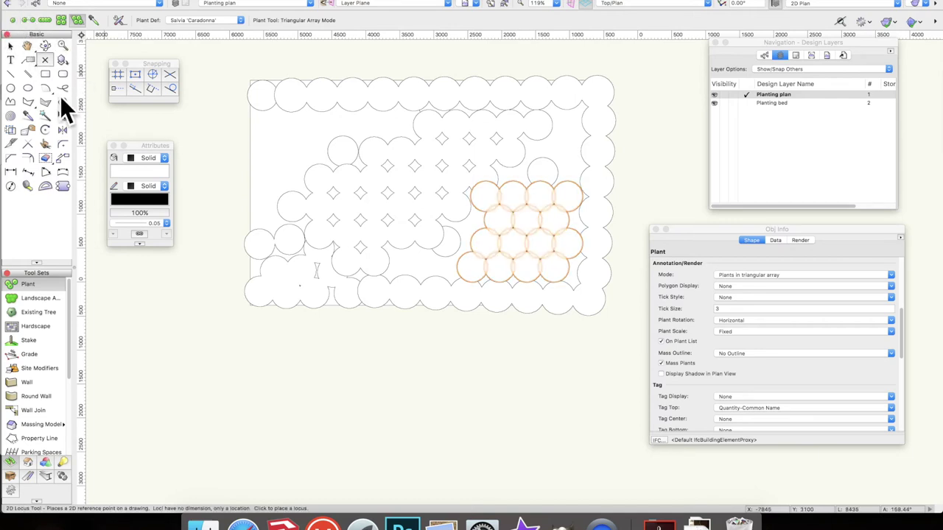
Step: Delete the triangular and the larger rectangular Salvia plant arrays from the bed
key(x)
click(267, 351)
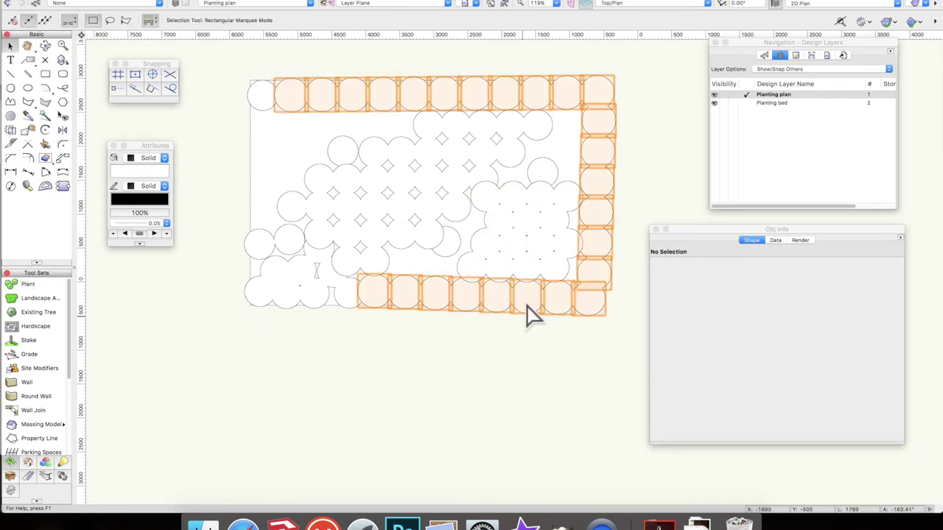
click(528, 214)
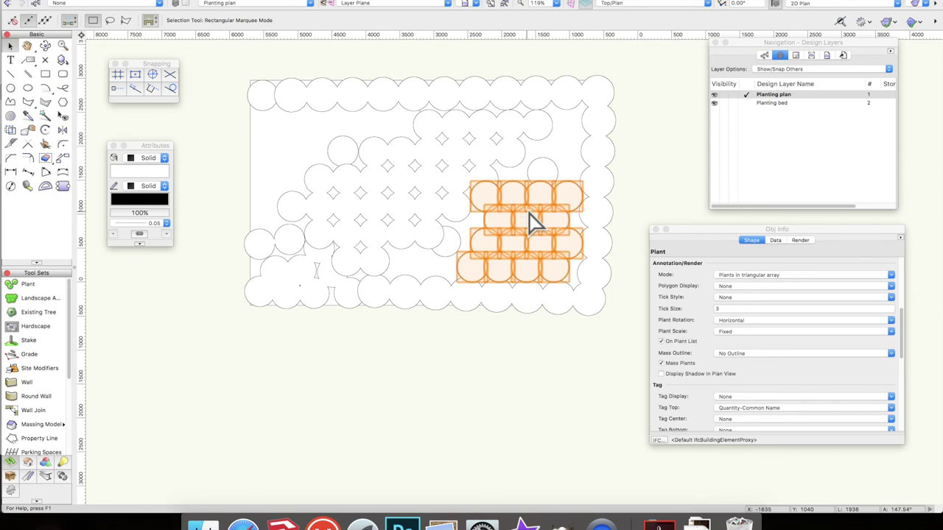
key(Delete)
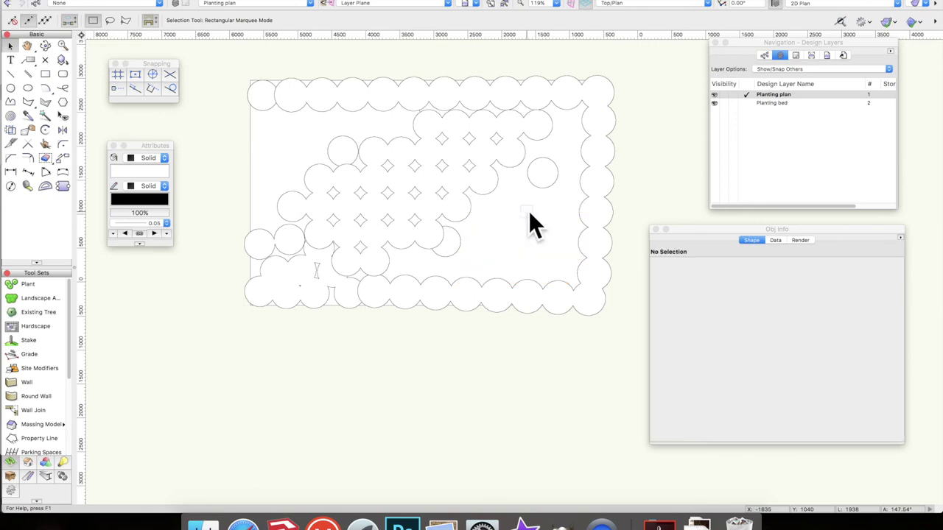
click(465, 177)
key(Delete)
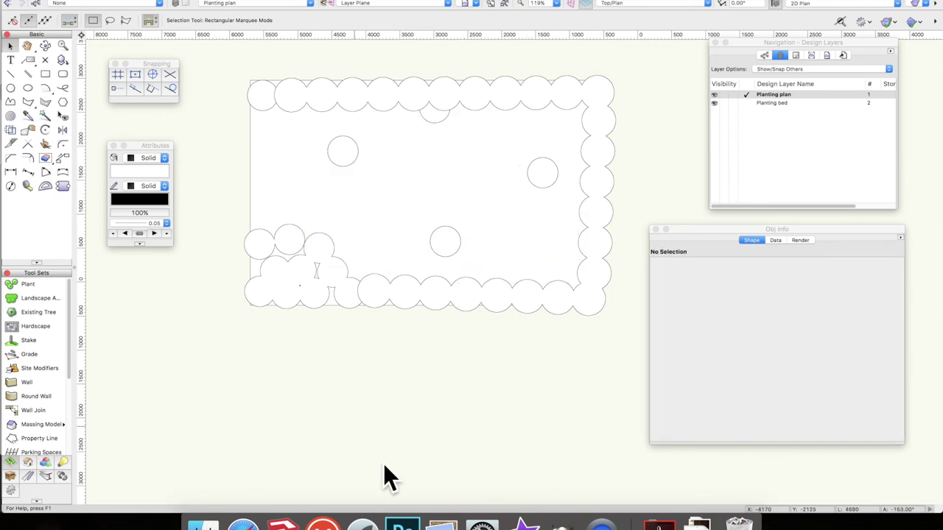
click(28, 286)
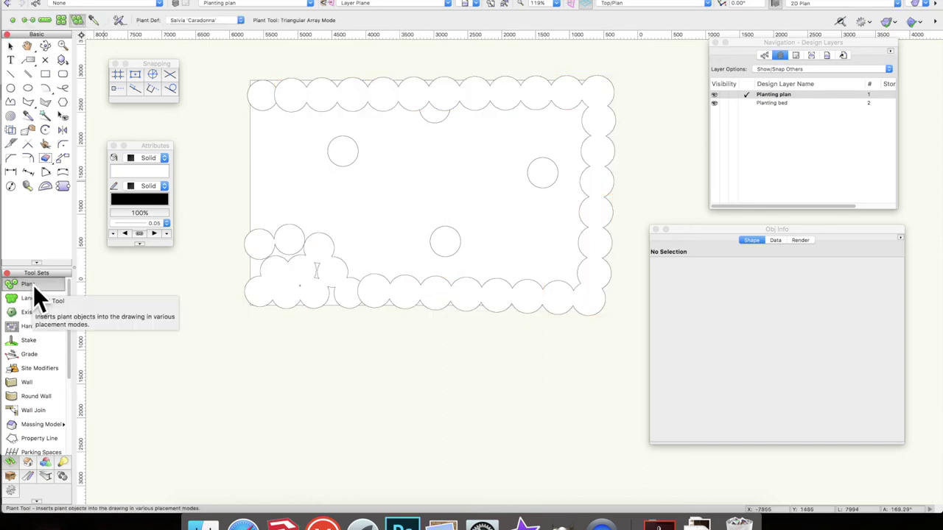
Step: Switch the Plant tool to Poly-Vertex Placement with Alchemilla mollis as the plant definition
click(29, 20)
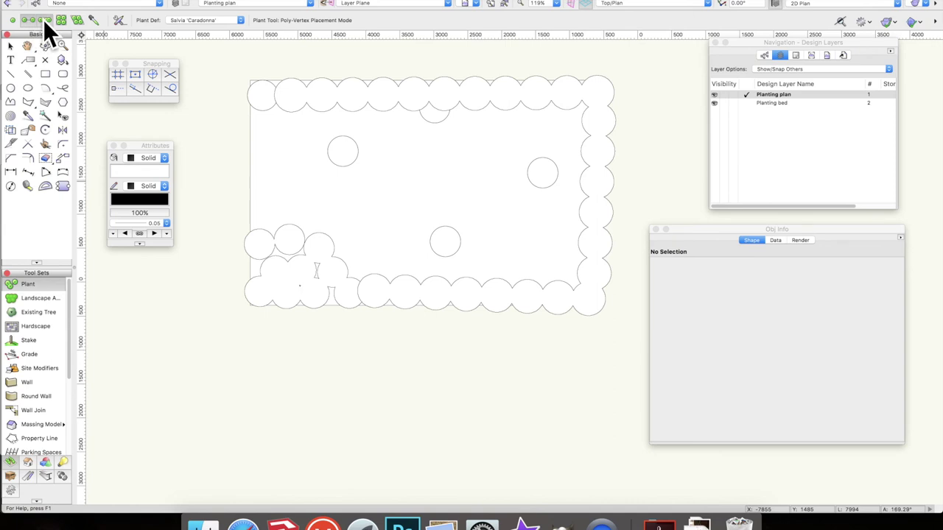
click(229, 19)
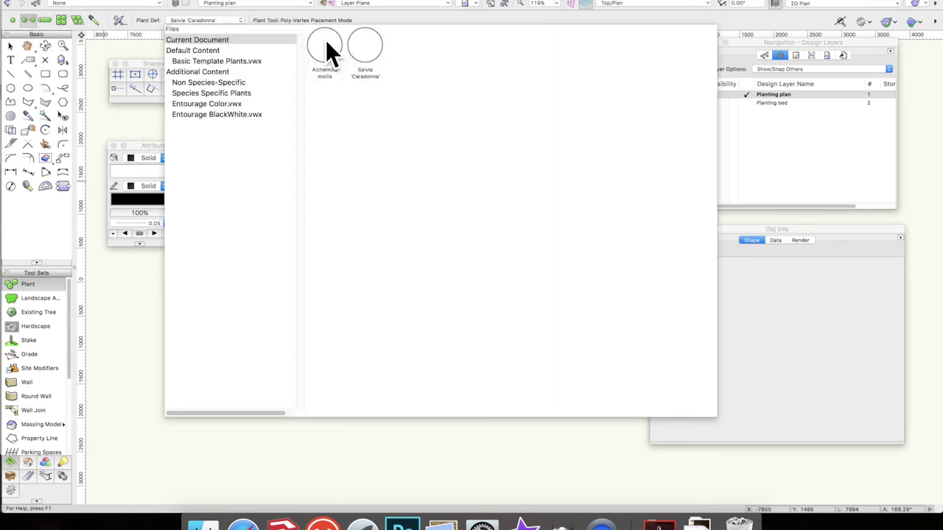
double_click(326, 42)
Step: Place a cluster of five Alchemilla mollis plants in the upper-middle bed
click(377, 152)
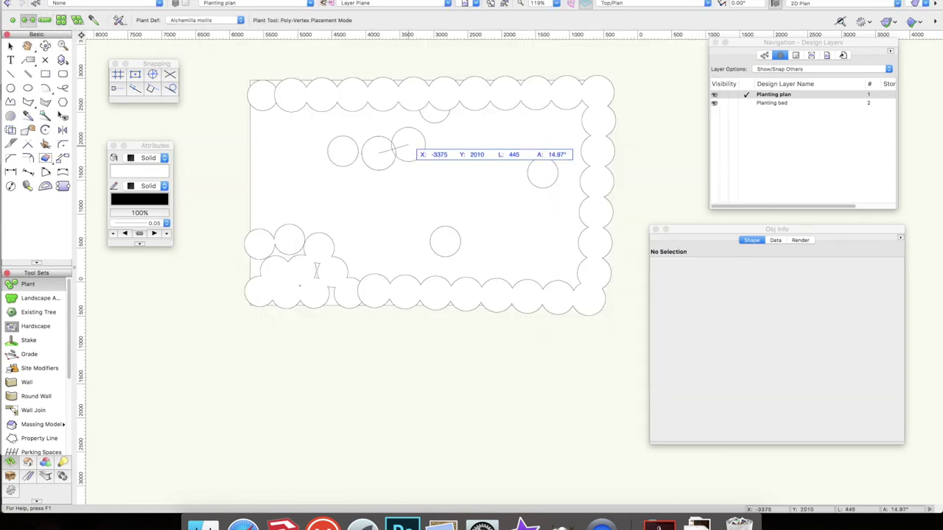
click(404, 145)
click(414, 168)
click(395, 181)
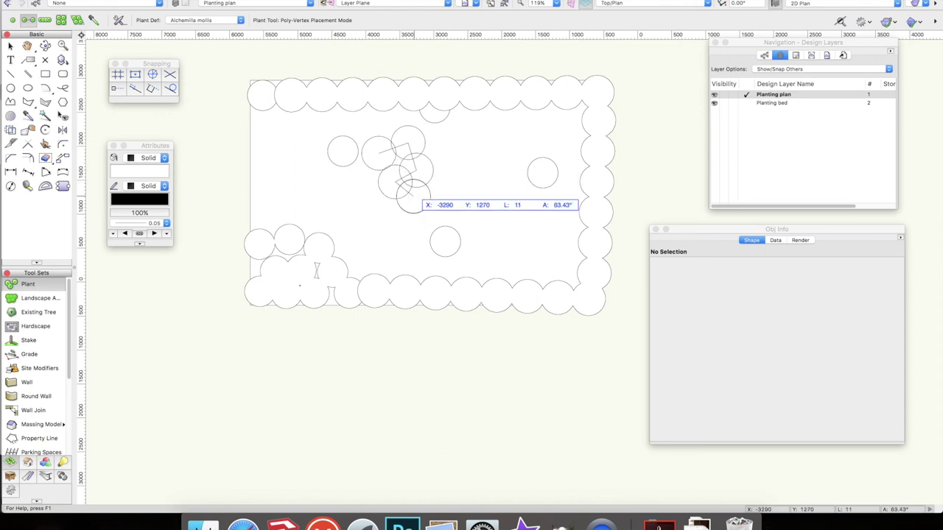
double_click(413, 196)
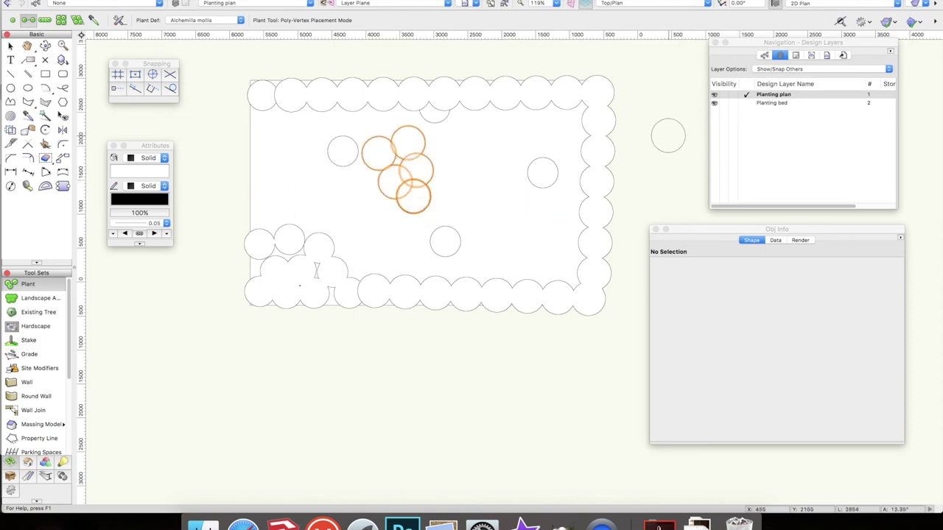
key(x)
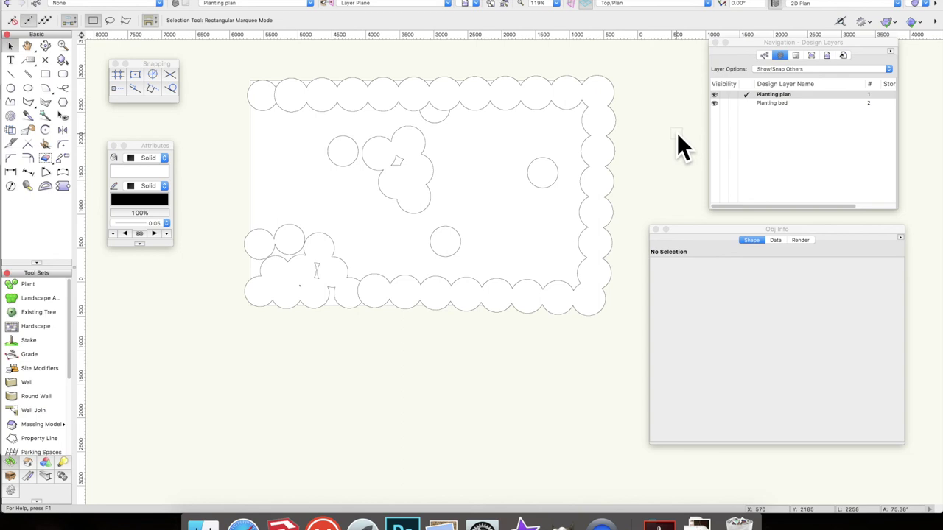